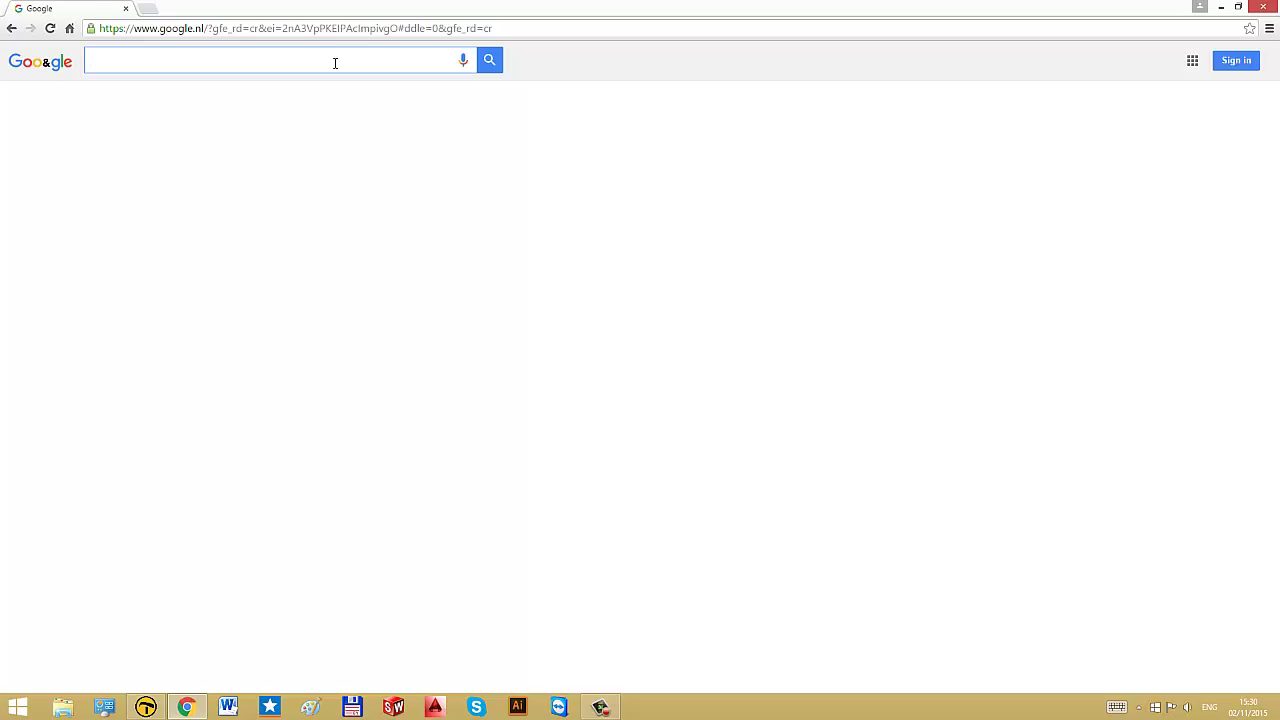
- Search Google Images for 'happy birthday'
{"action": "type", "text": "happy"}
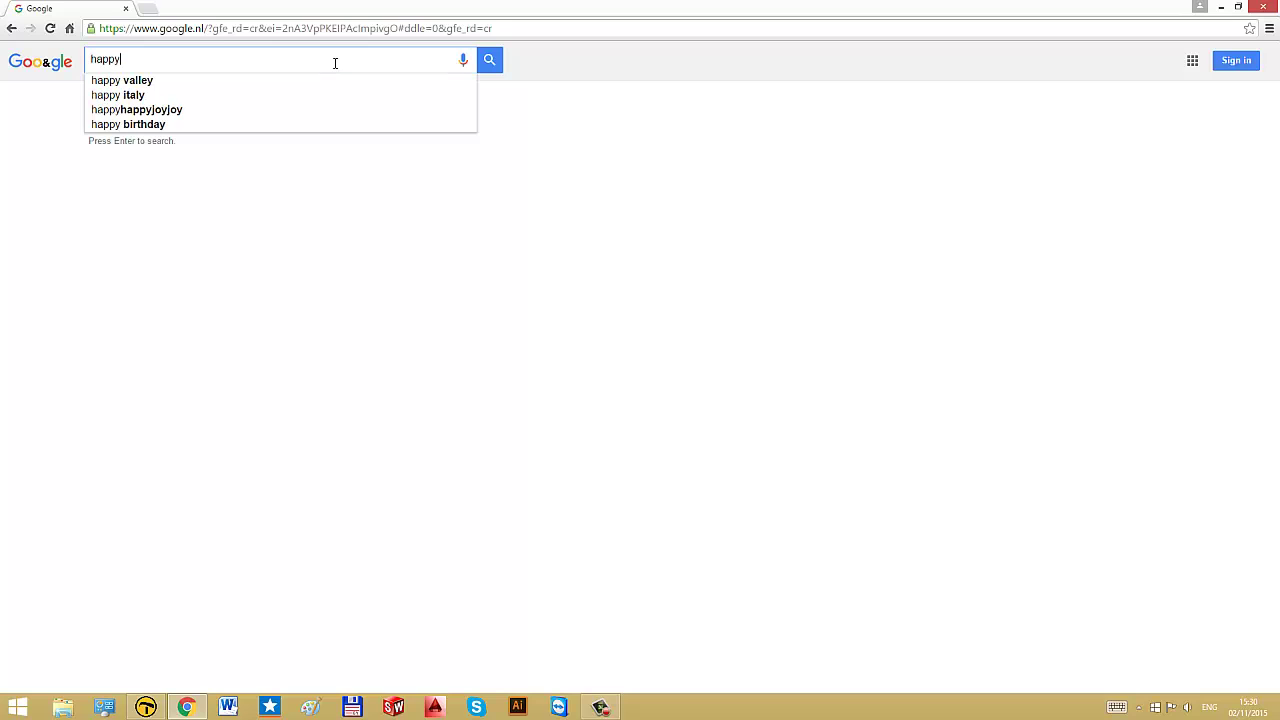
{"action": "type", "text": " birthday"}
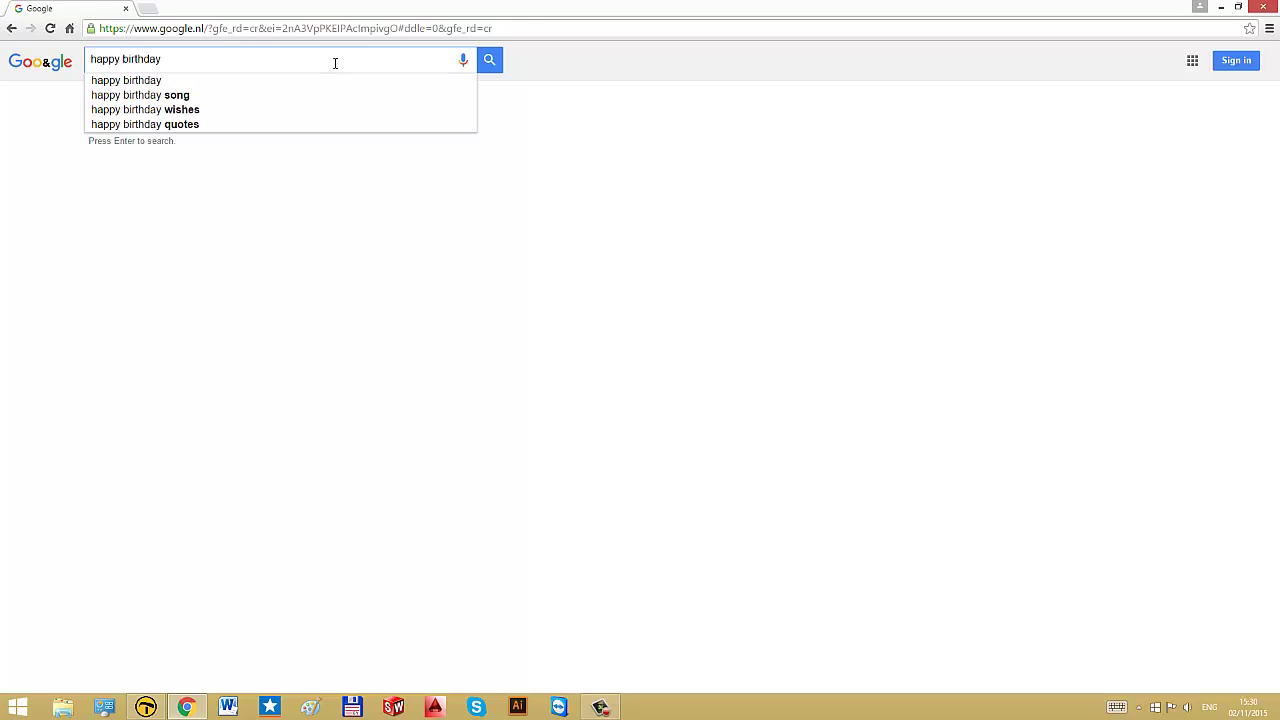
{"action": "key", "text": "Return"}
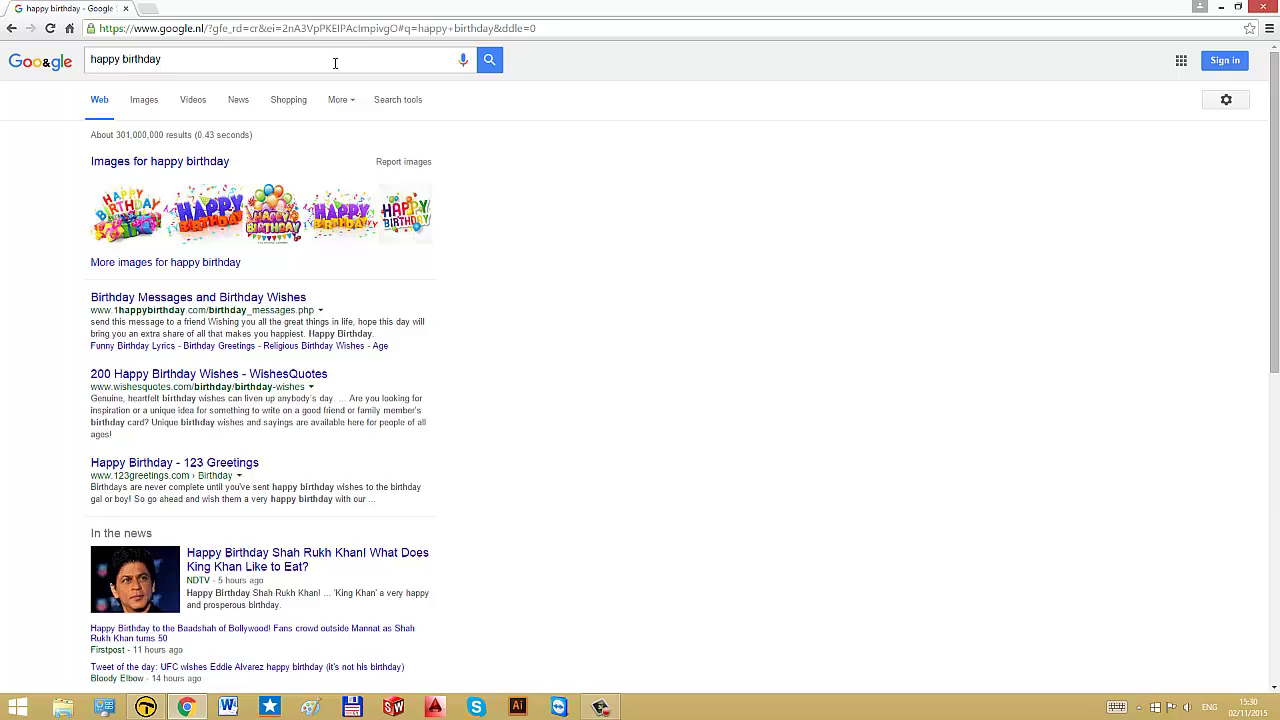
{"action": "left_click", "coordinate": [140, 104]}
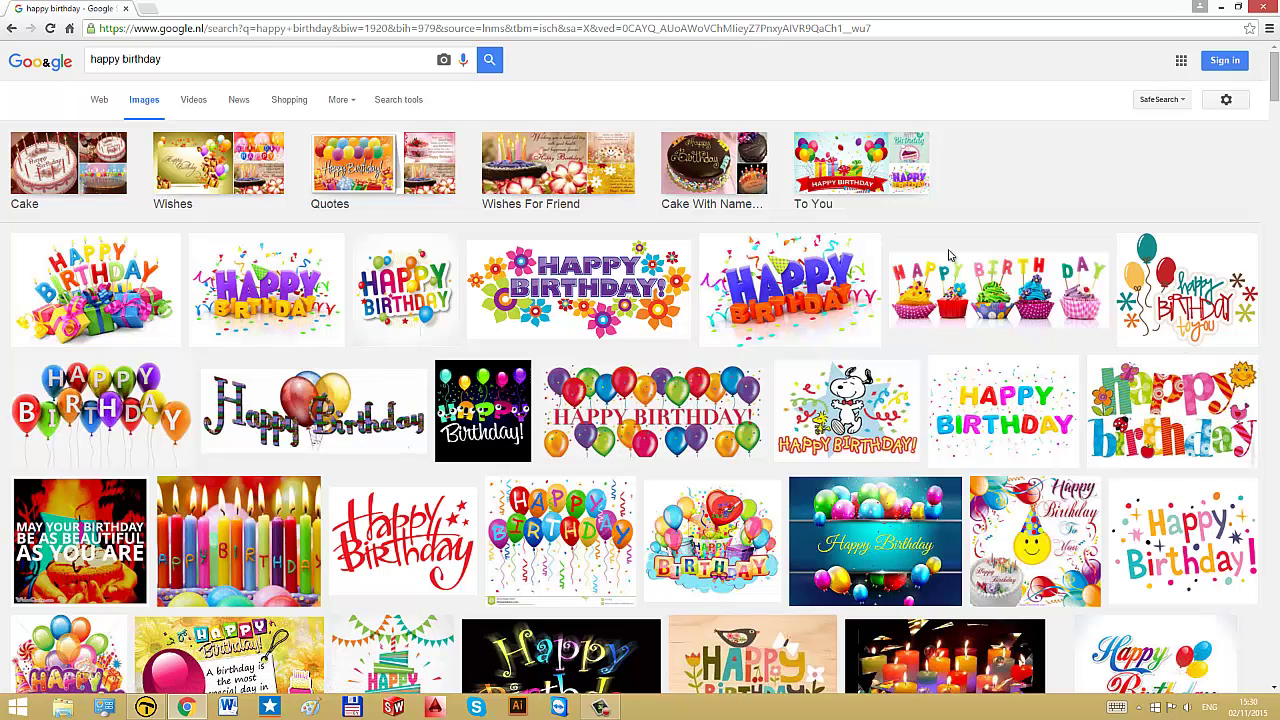
- Browse the type, colour and size image filters, then preview the third Happy Birthday picture
{"action": "left_click", "coordinate": [390, 100]}
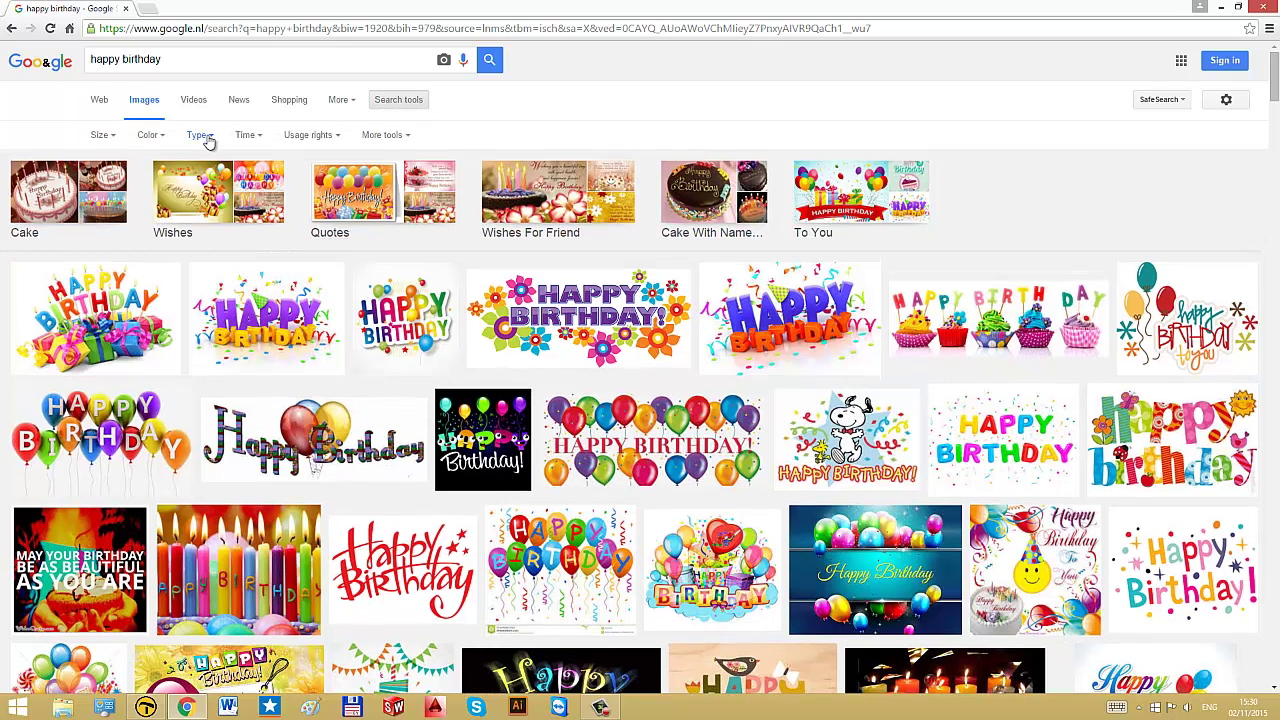
{"action": "left_click", "coordinate": [205, 137]}
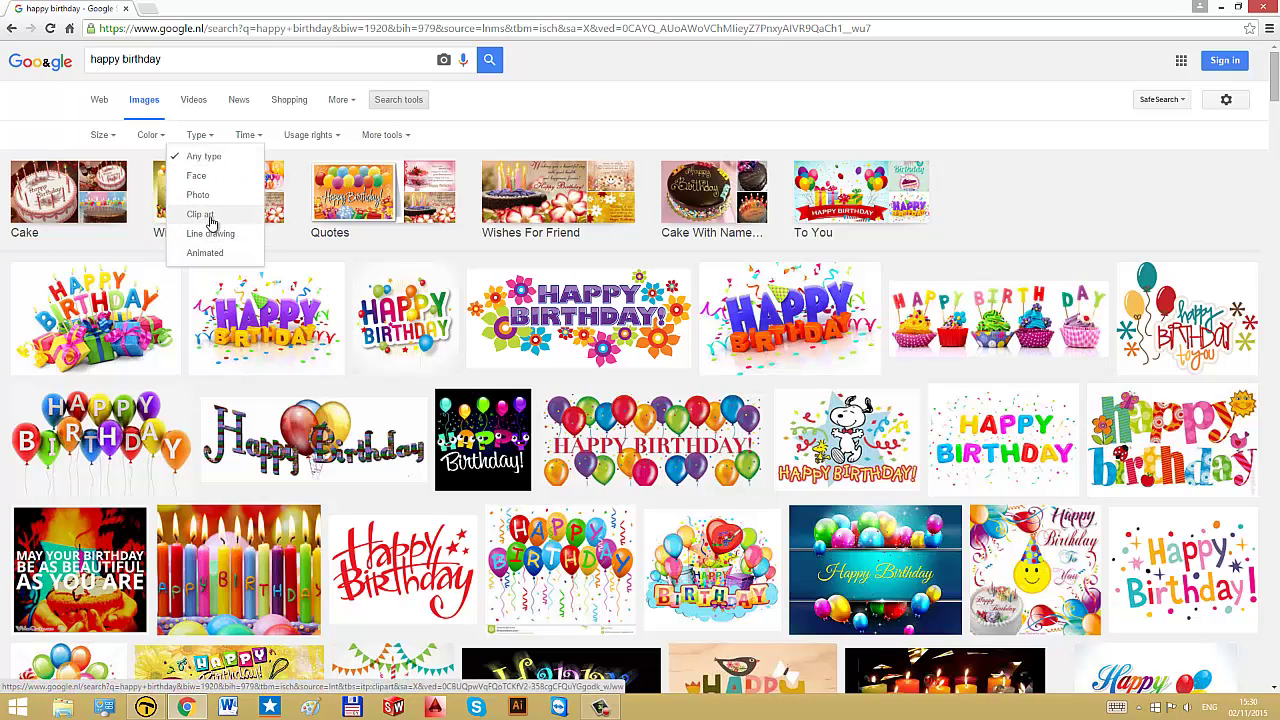
{"action": "left_click", "coordinate": [150, 136]}
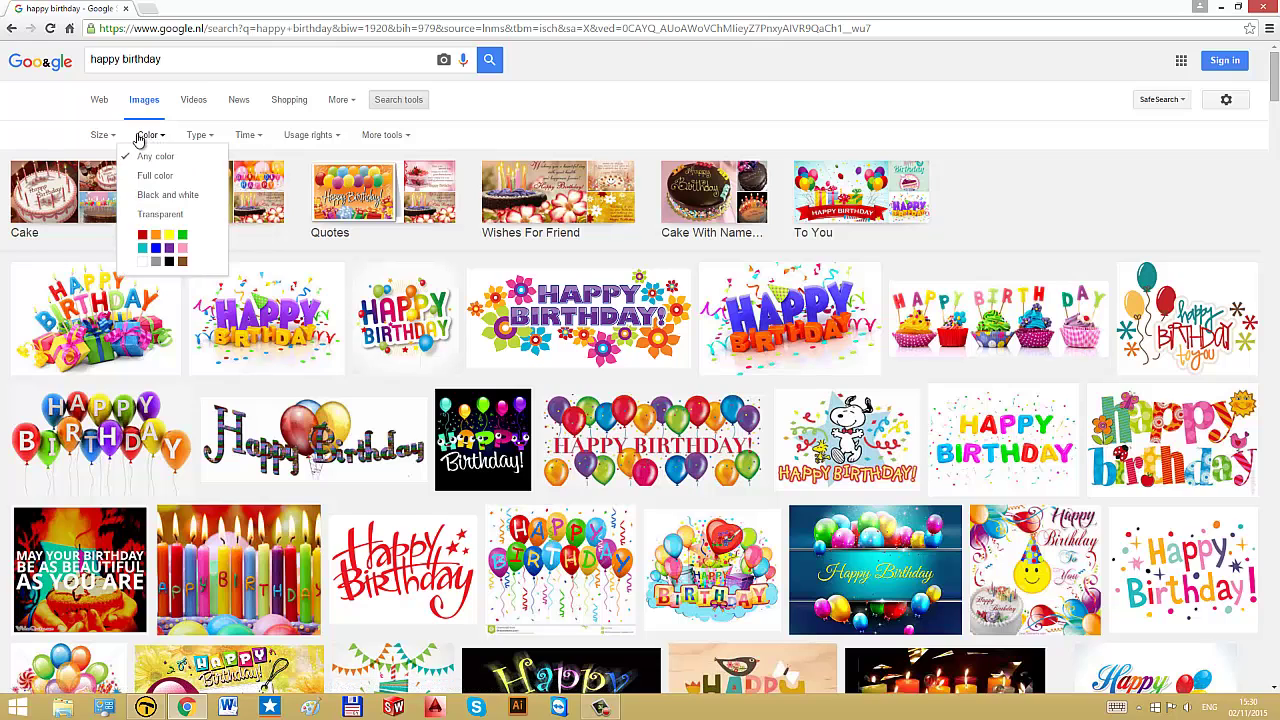
{"action": "left_click", "coordinate": [101, 135]}
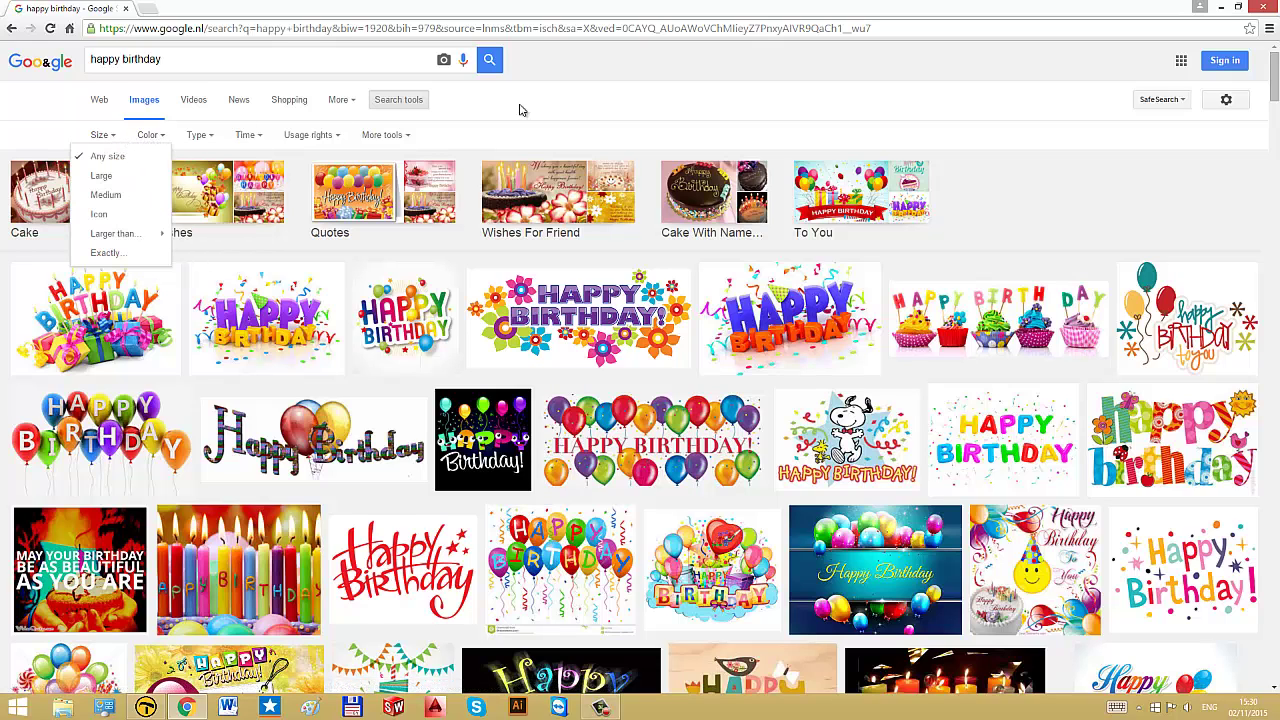
{"action": "left_click", "coordinate": [499, 136]}
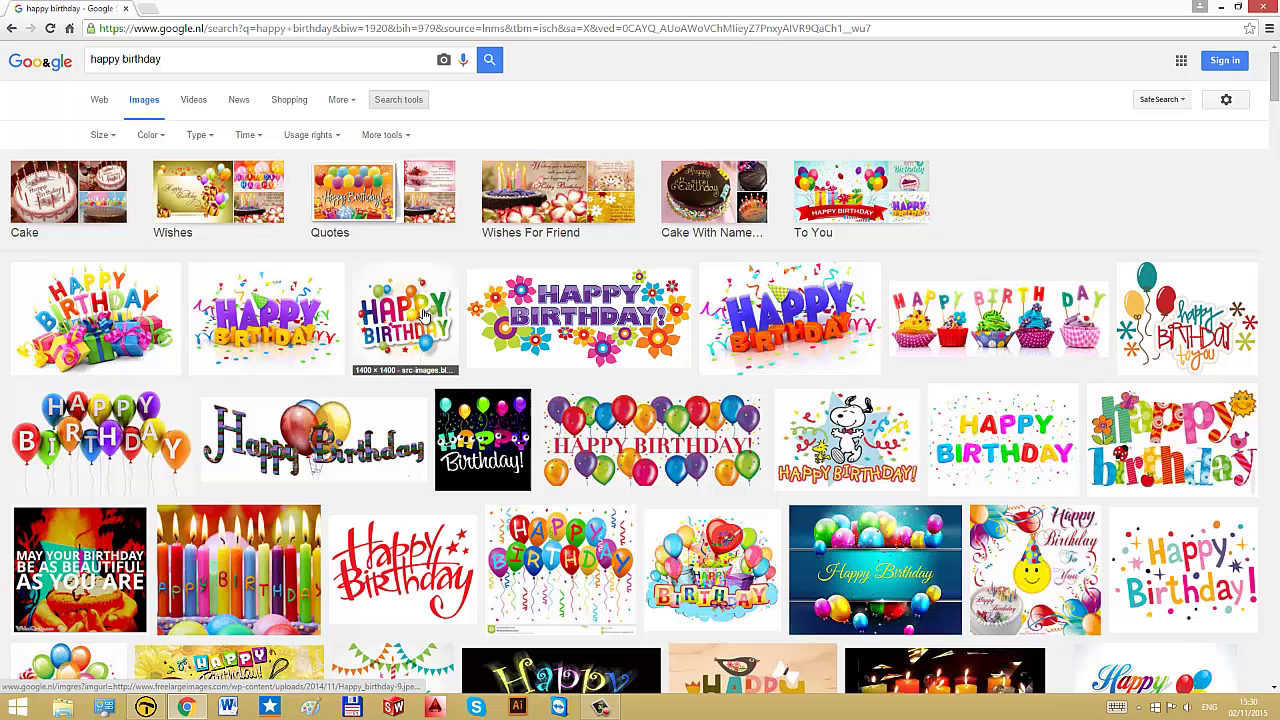
{"action": "left_click", "coordinate": [388, 318]}
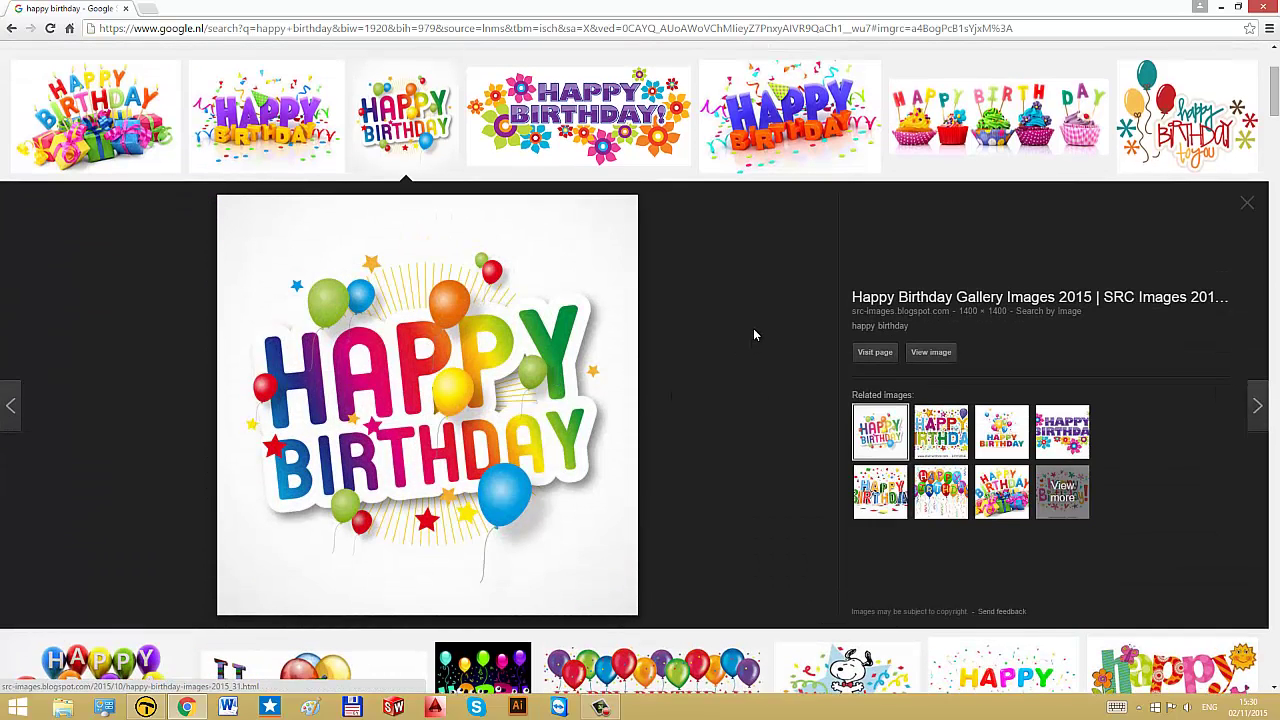
- Copy the previewed Happy Birthday balloon image via Copy image
{"action": "scroll", "coordinate": [735, 320], "scroll_direction": "down", "scroll_amount": 1}
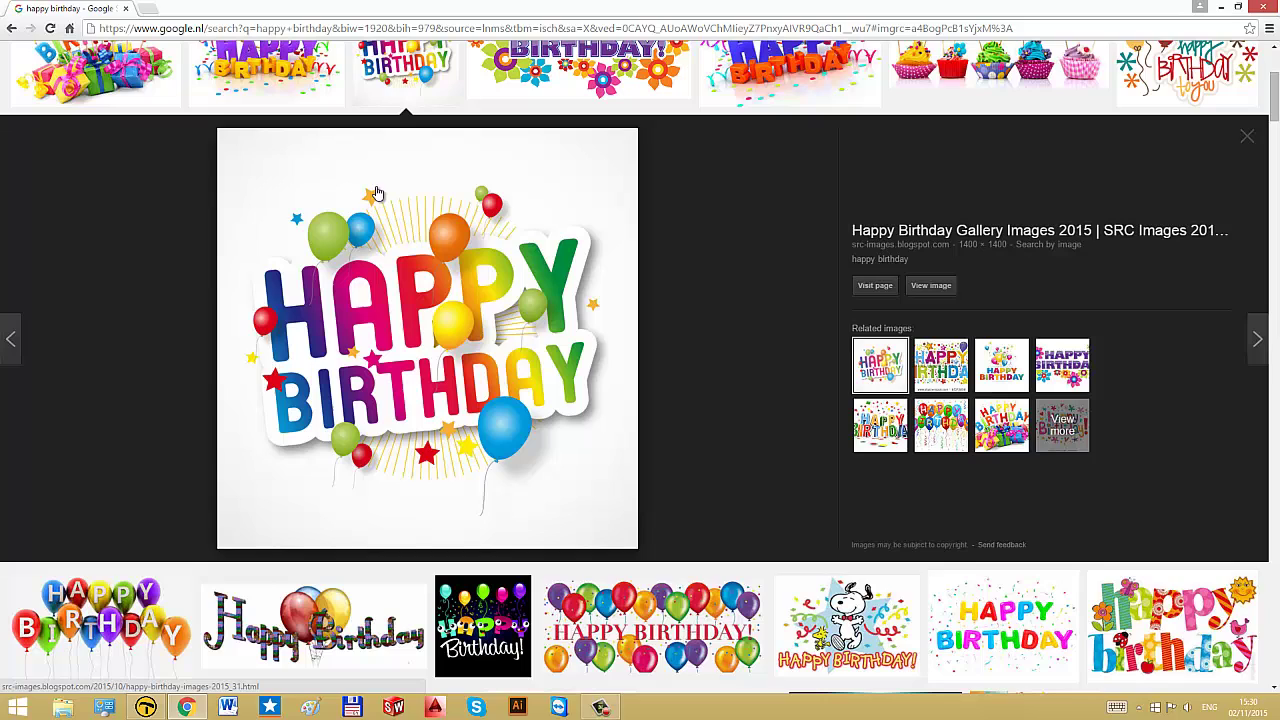
{"action": "right_click", "coordinate": [392, 291]}
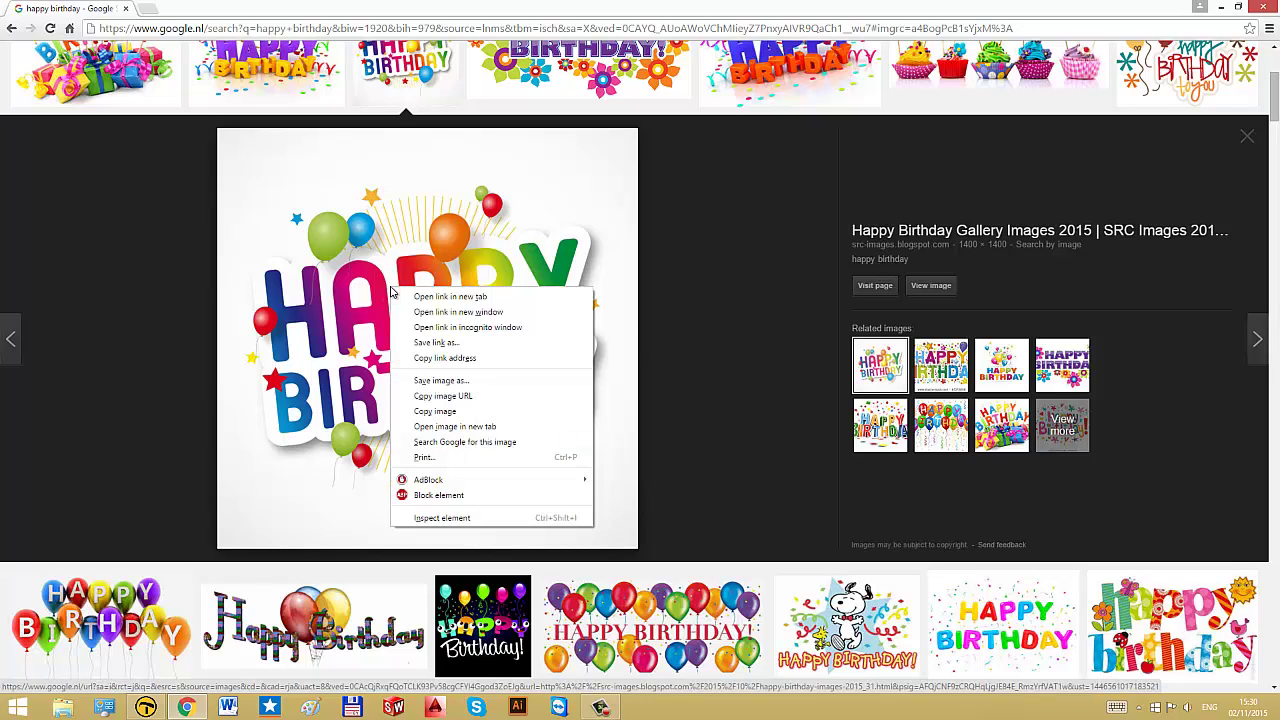
{"action": "left_click", "coordinate": [475, 414]}
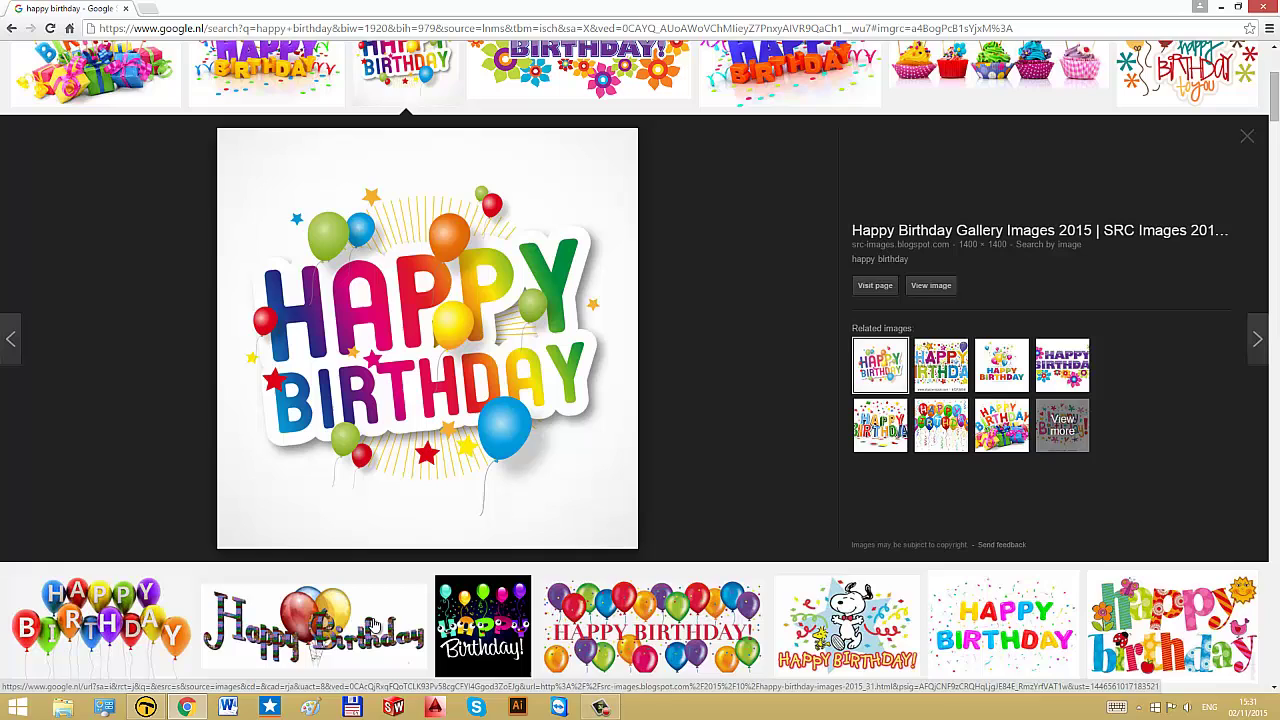
- Paste the balloon picture into TactileView, move it up-left and enlarge it to 213 x 213 mm
{"action": "left_click", "coordinate": [146, 708]}
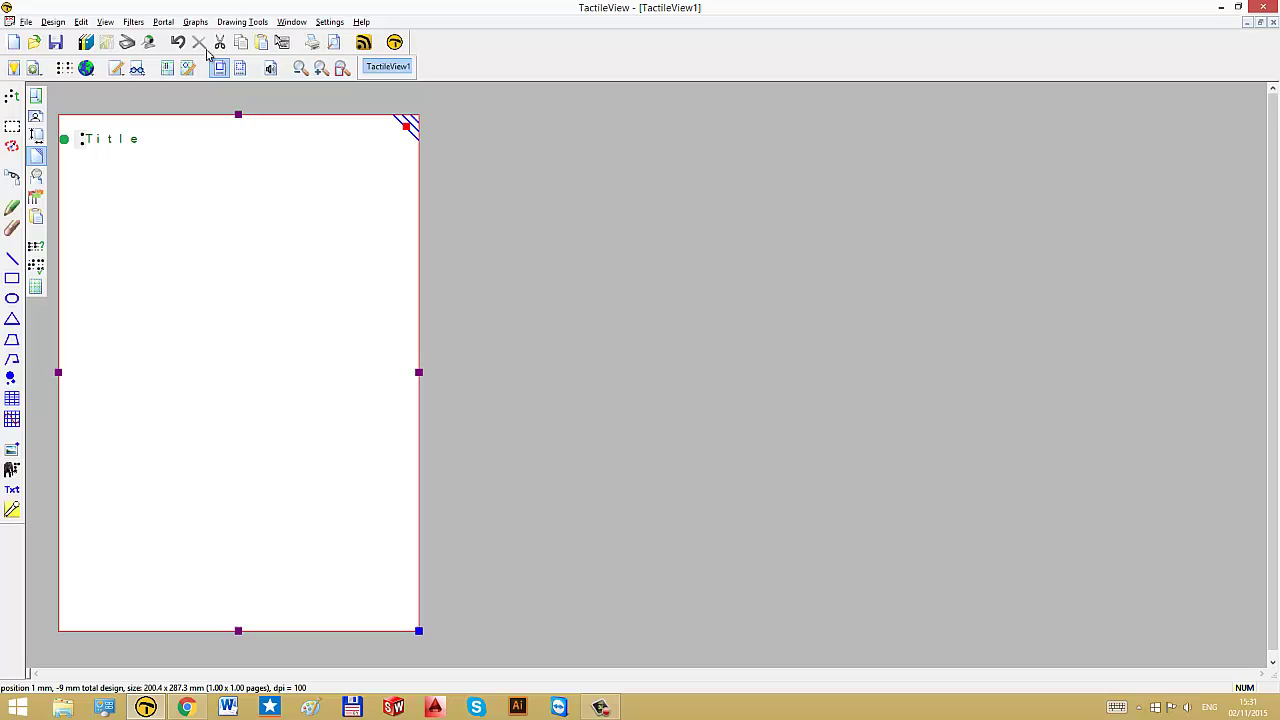
{"action": "right_click", "coordinate": [81, 172]}
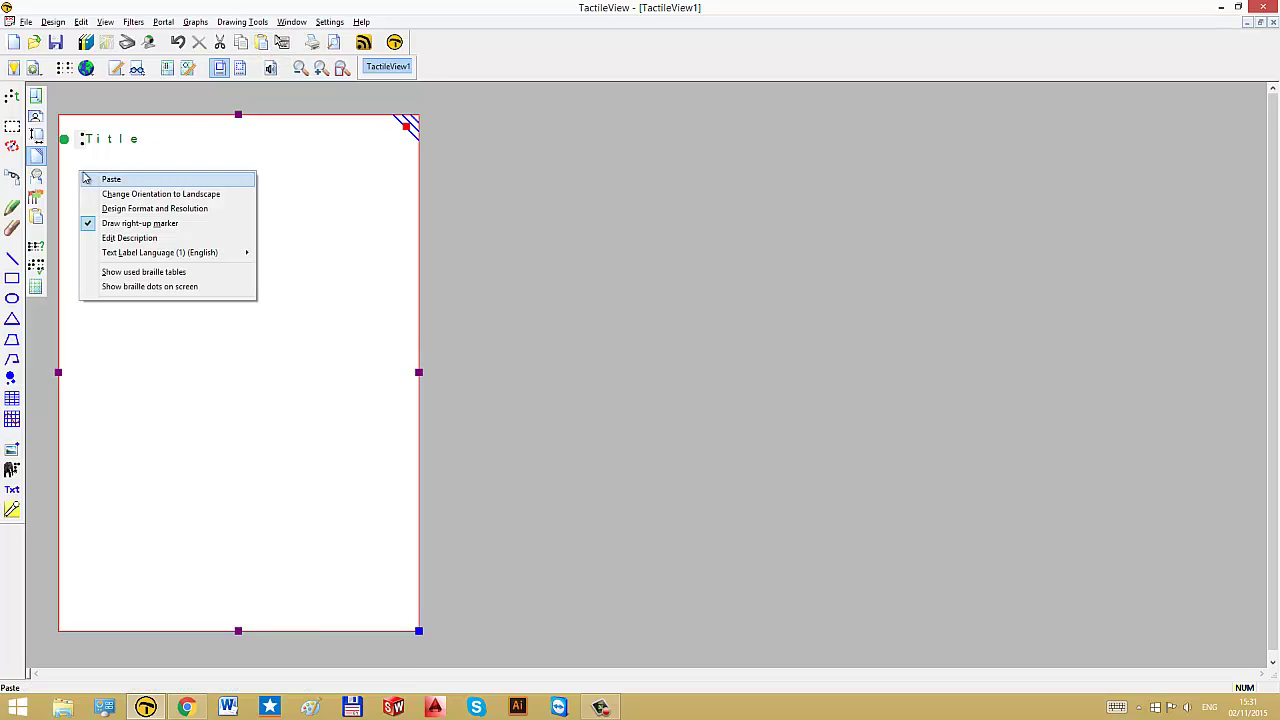
{"action": "left_click", "coordinate": [121, 182]}
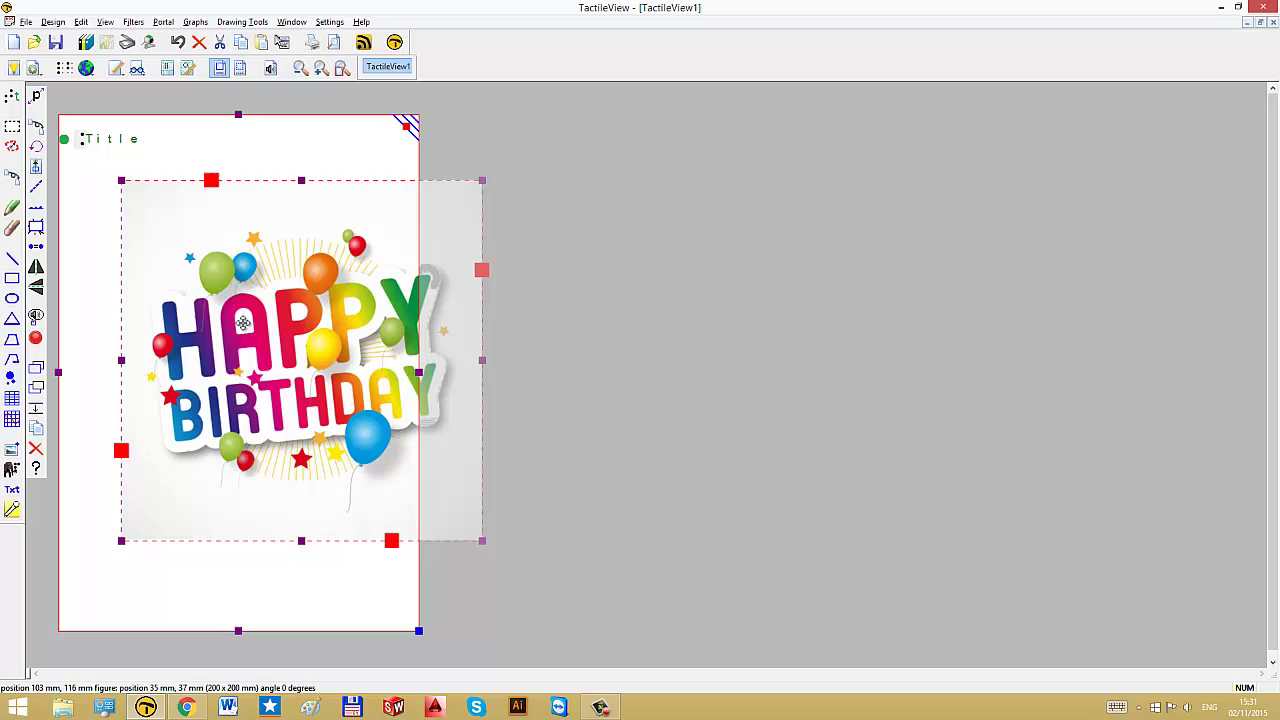
{"action": "left_click_drag", "start_coordinate": [243, 323], "coordinate": [170, 300]}
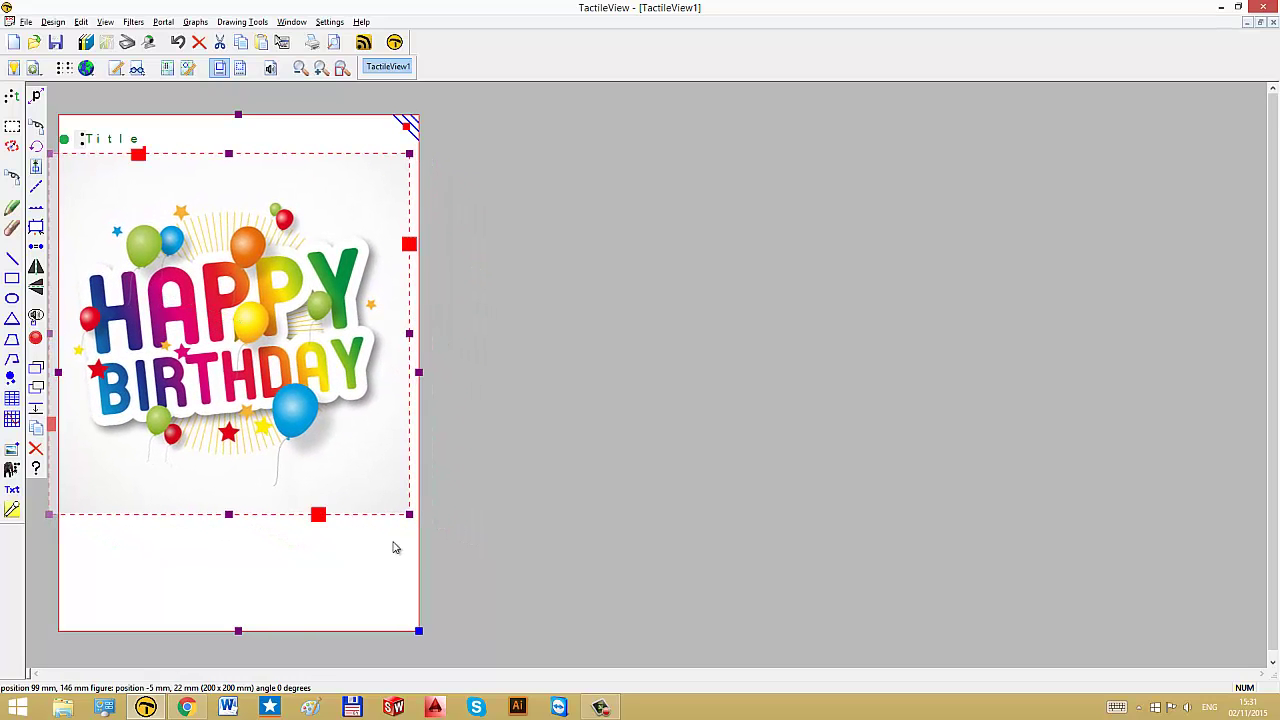
{"action": "left_click_drag", "start_coordinate": [409, 517], "coordinate": [432, 537]}
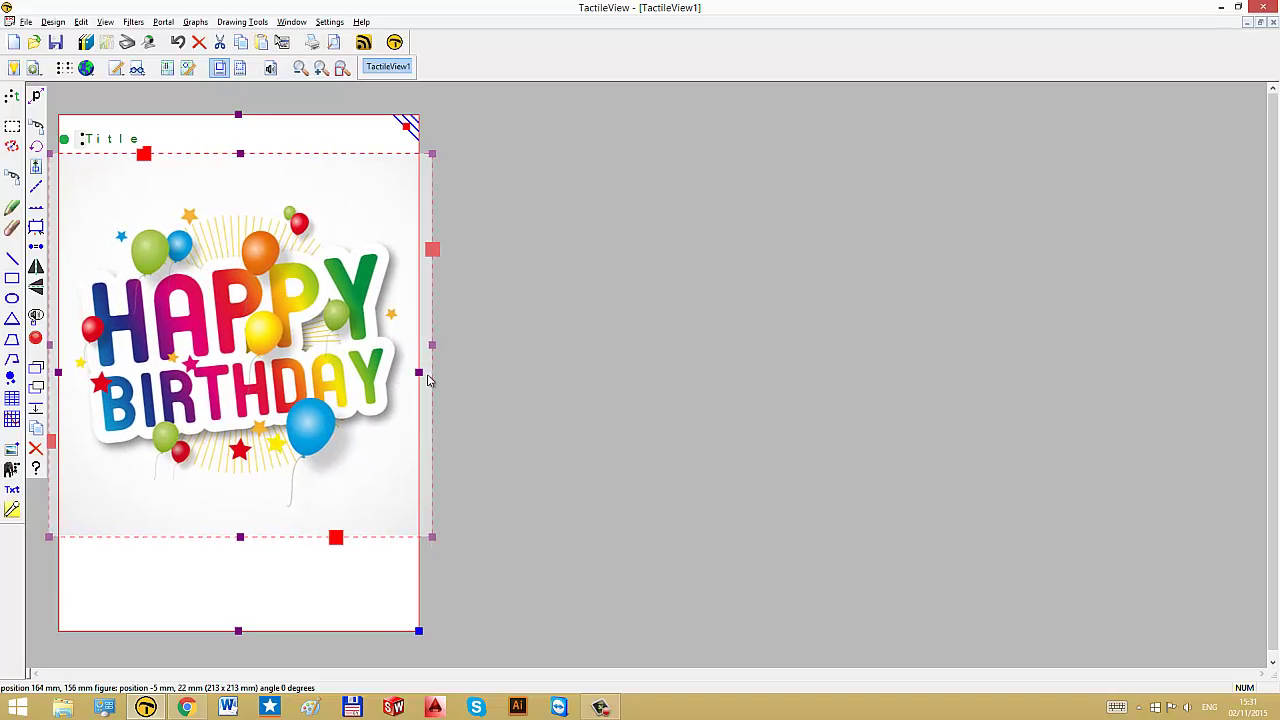
{"action": "left_click", "coordinate": [517, 356]}
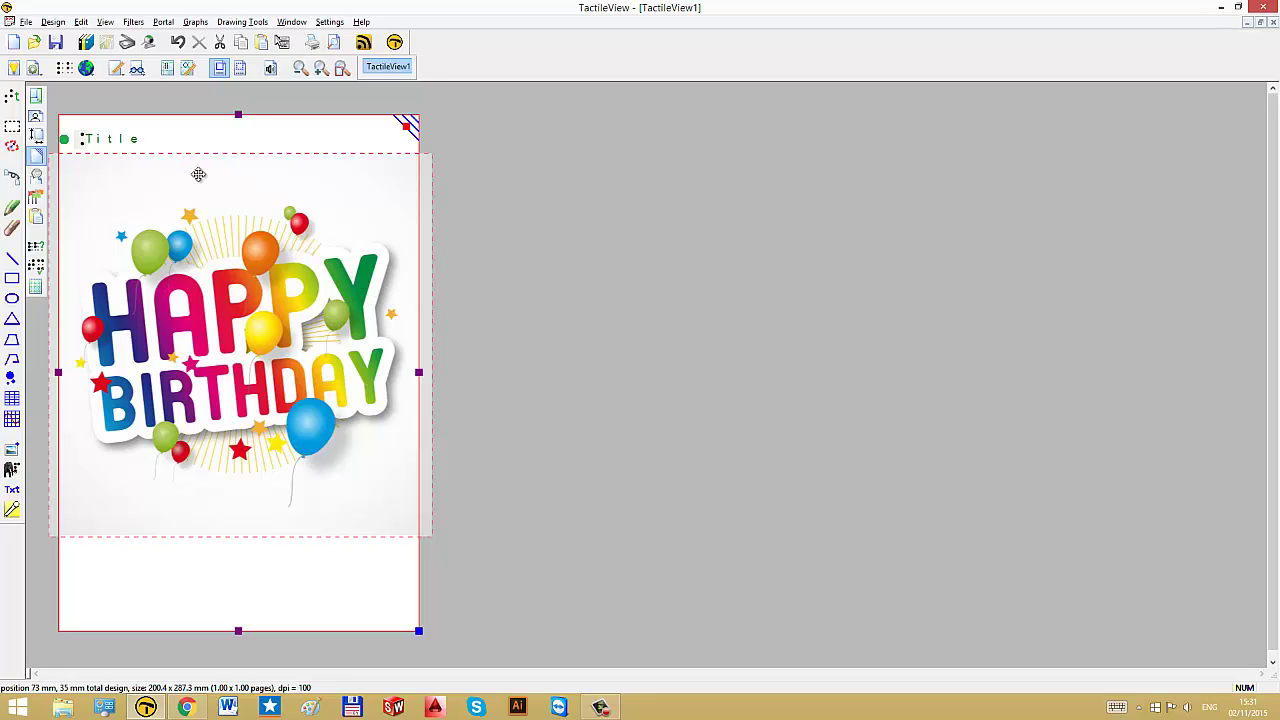
- Convert the picture to a line drawing, lowering the threshold for darker, more detailed lines
{"action": "left_click", "coordinate": [13, 177]}
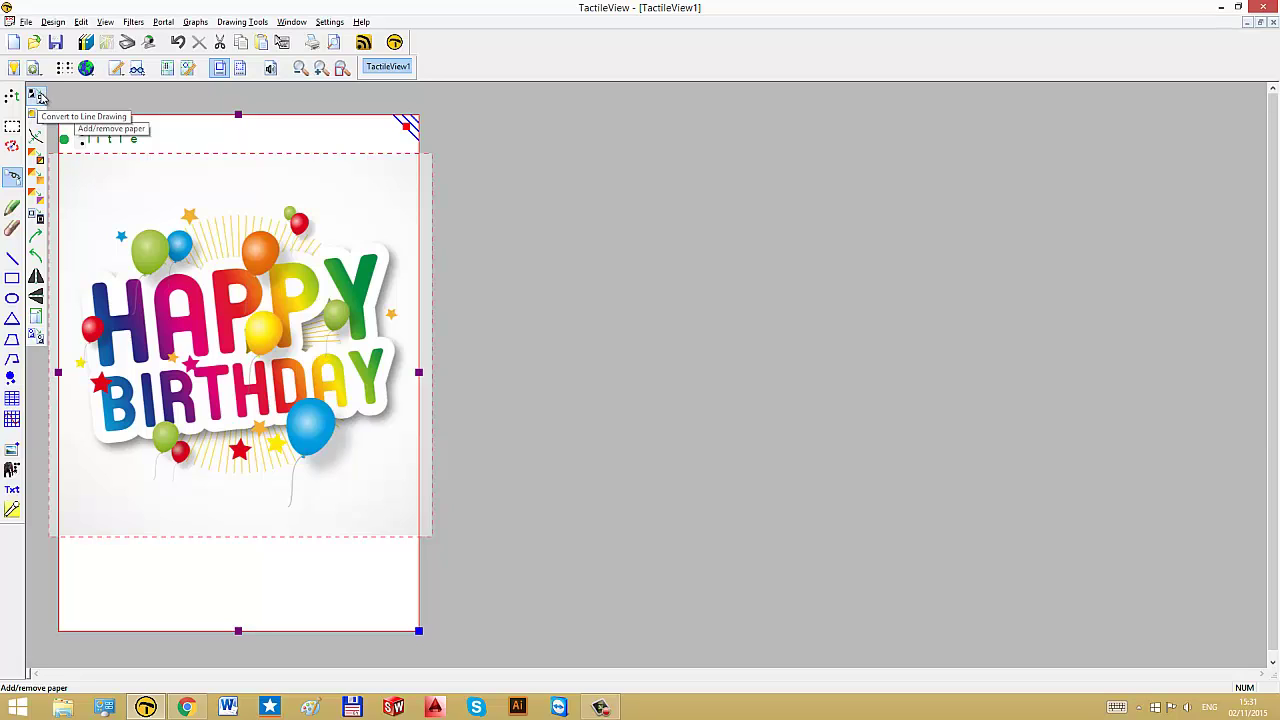
{"action": "left_click", "coordinate": [40, 97]}
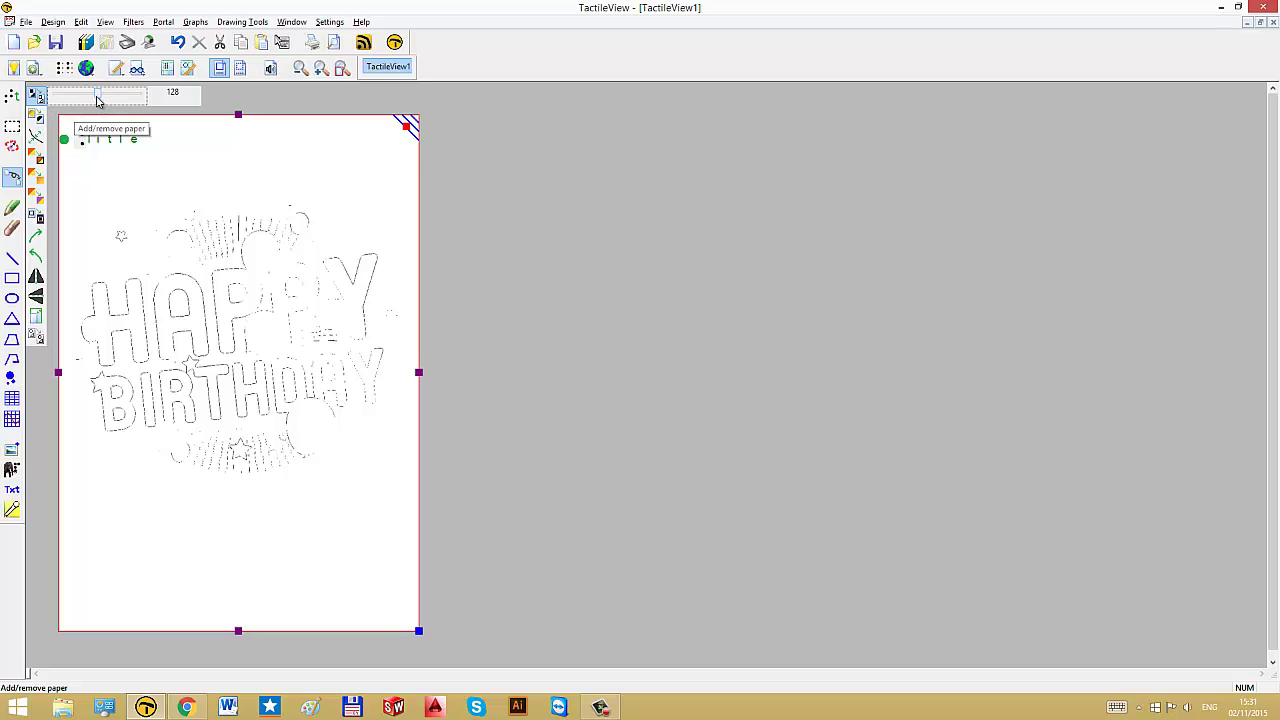
{"action": "left_click_drag", "start_coordinate": [97, 100], "coordinate": [66, 100]}
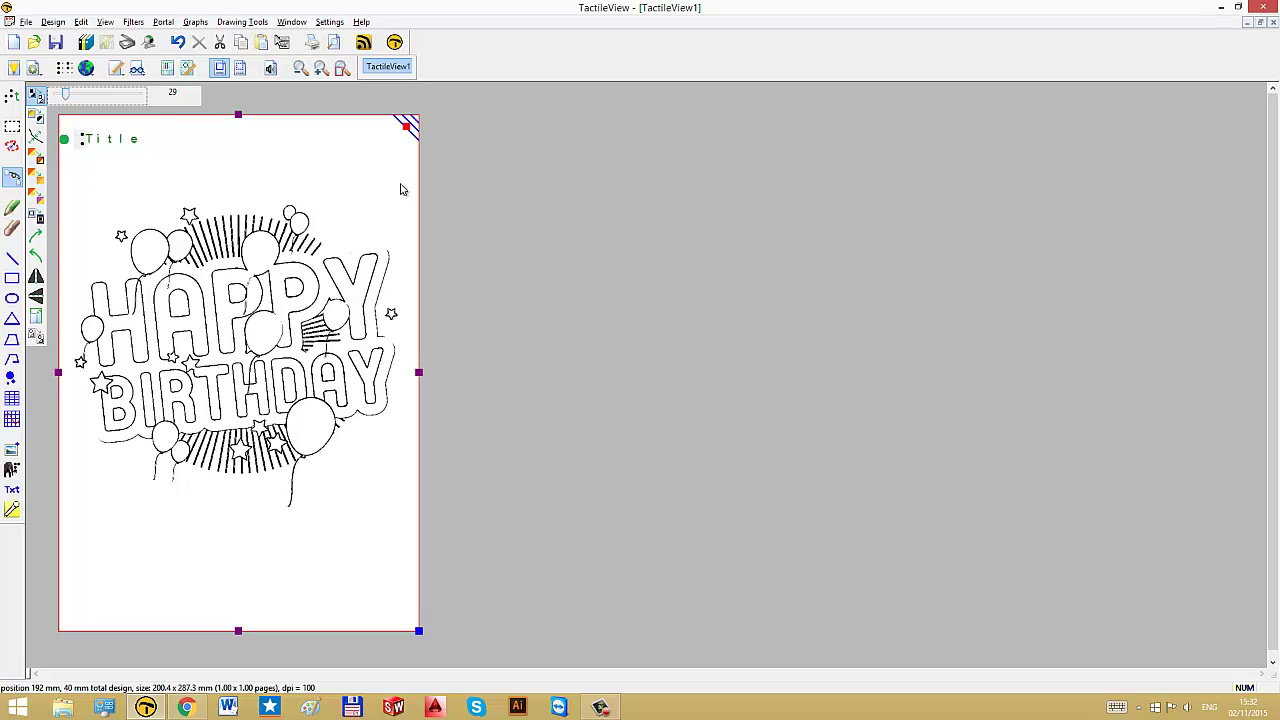
{"action": "left_click", "coordinate": [373, 168]}
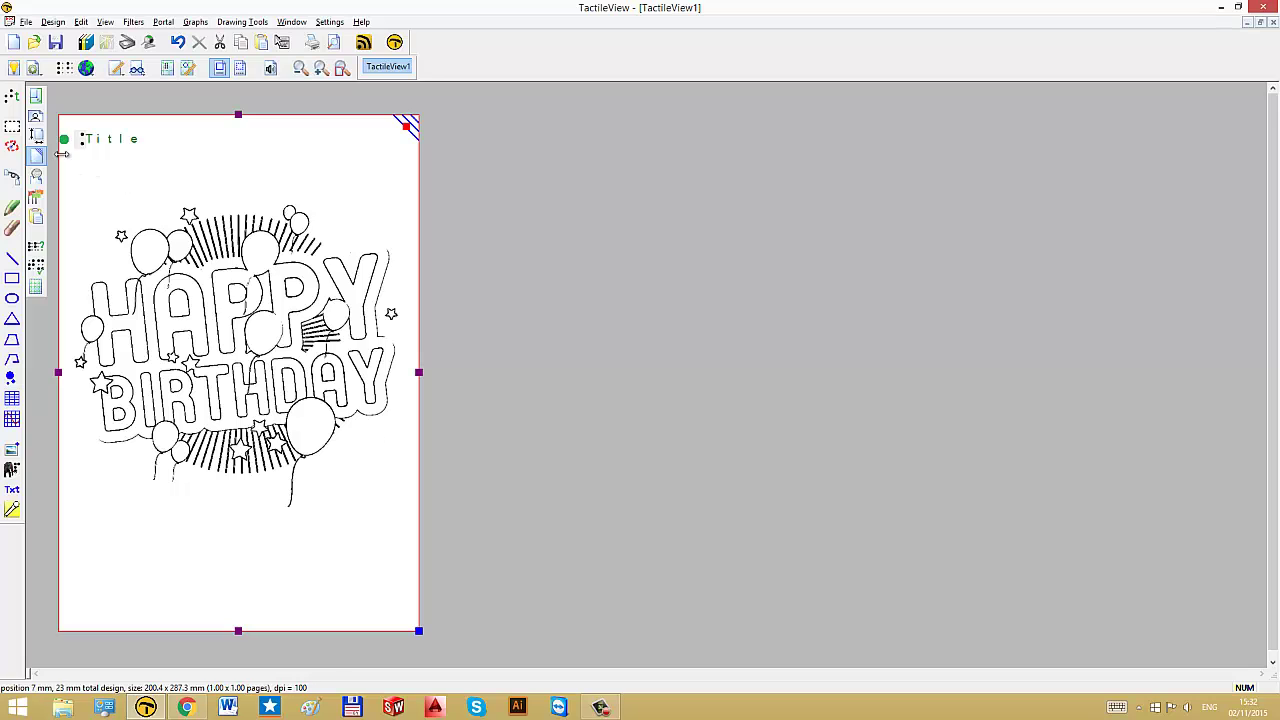
- Rectangle-select the Y and AY letters and add contours at strength 52
{"action": "left_click", "coordinate": [12, 126]}
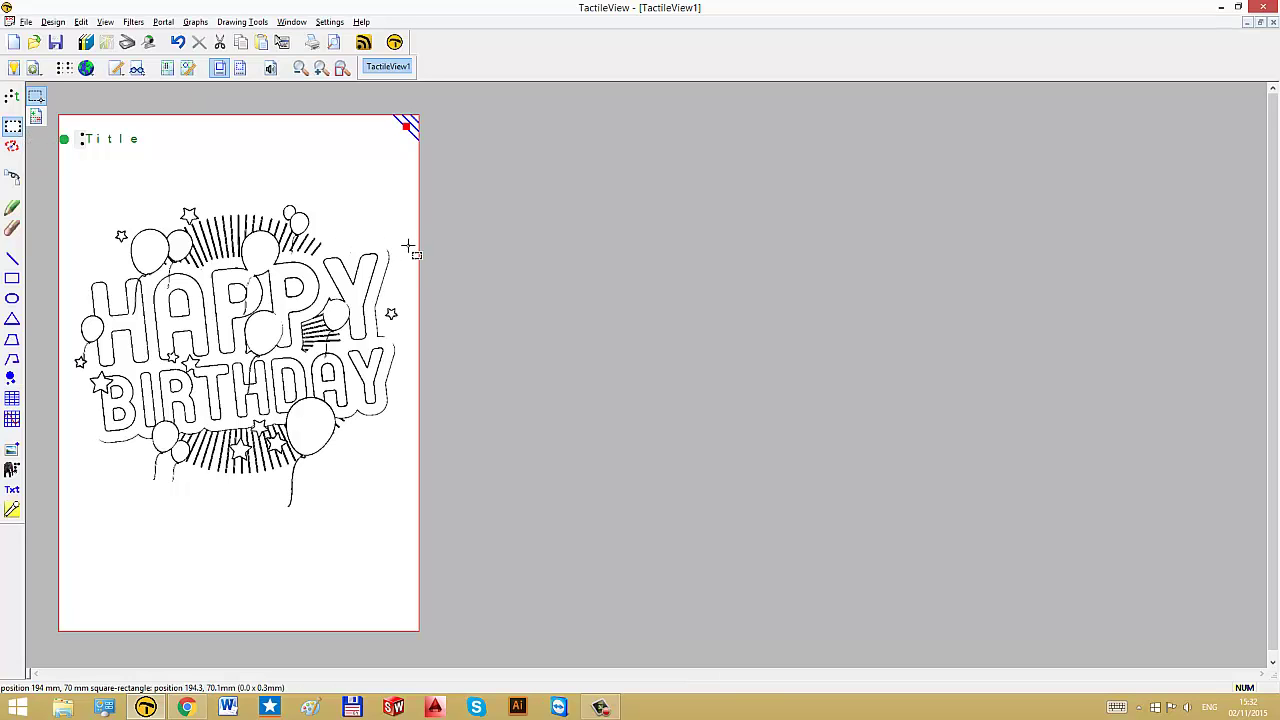
{"action": "left_click_drag", "start_coordinate": [407, 241], "coordinate": [316, 418]}
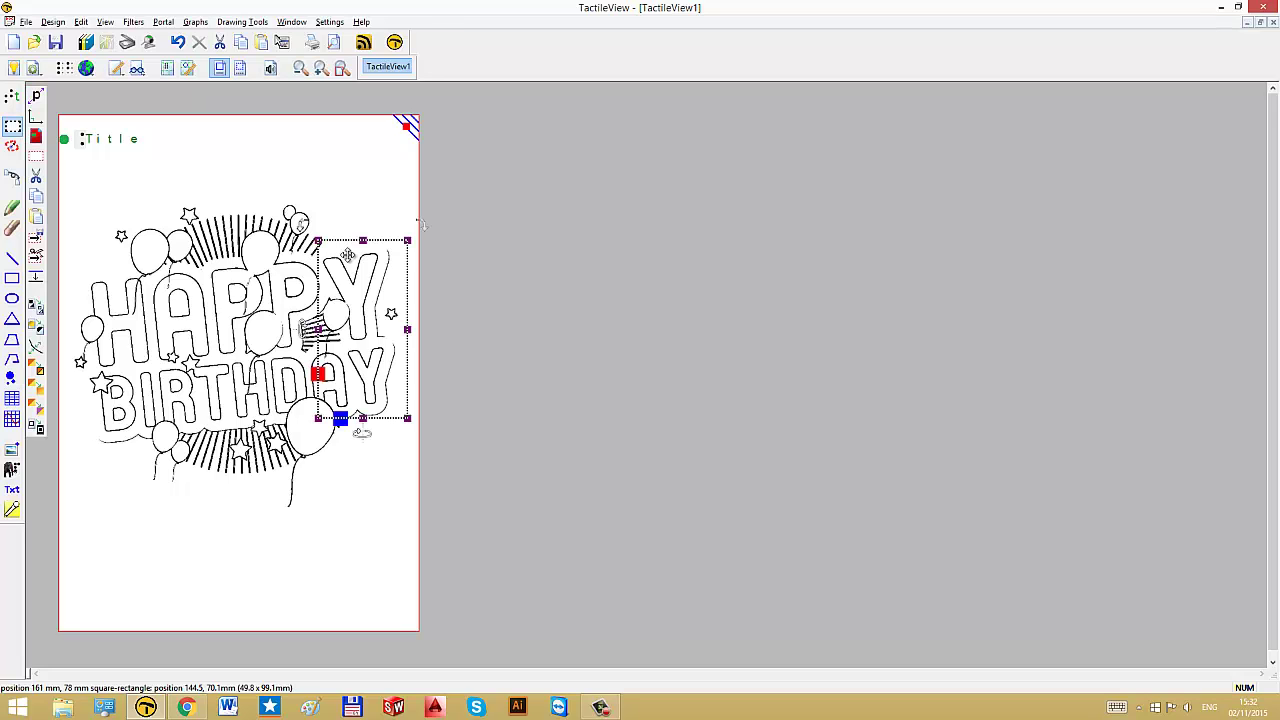
{"action": "left_click", "coordinate": [37, 348]}
{"action": "left_click_drag", "start_coordinate": [98, 348], "coordinate": [84, 347]}
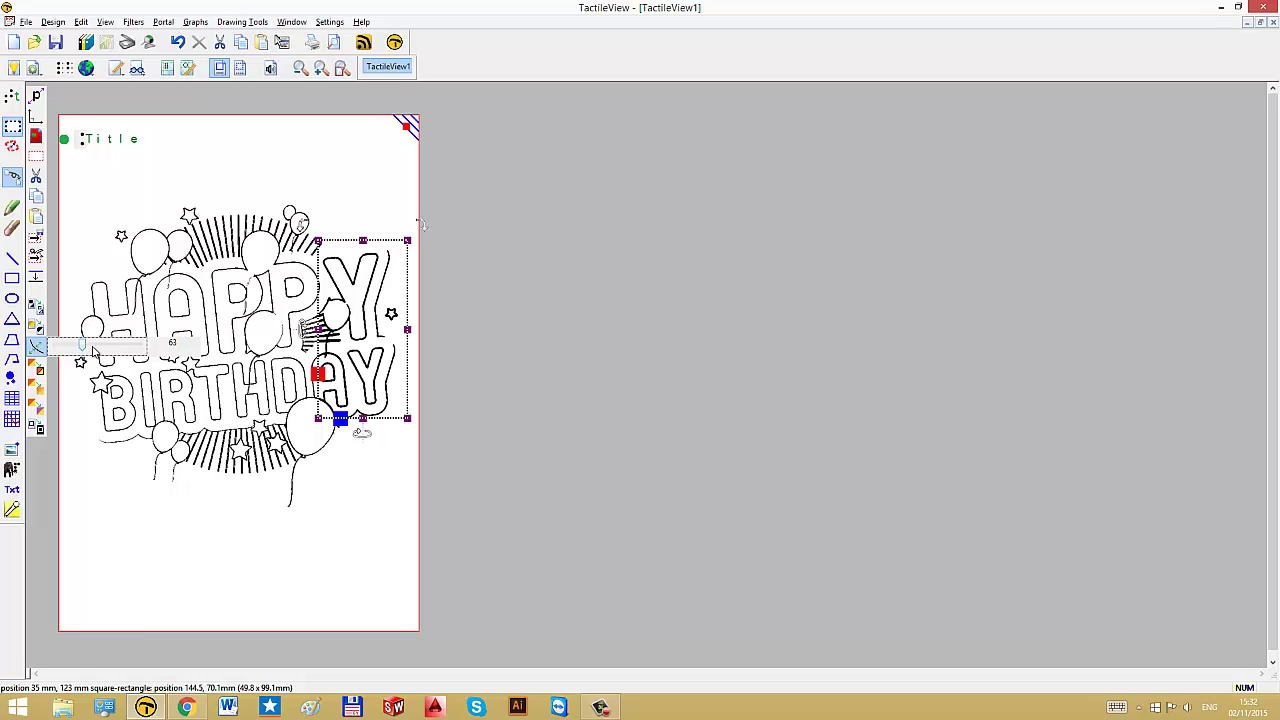
{"action": "left_click", "coordinate": [196, 520]}
{"action": "mouse_move", "coordinate": [196, 520]}
{"action": "left_mouse_down"}
{"action": "mouse_move", "coordinate": [196, 464]}
{"action": "mouse_move", "coordinate": [129, 566]}
{"action": "mouse_move", "coordinate": [176, 572]}
{"action": "left_mouse_up"}
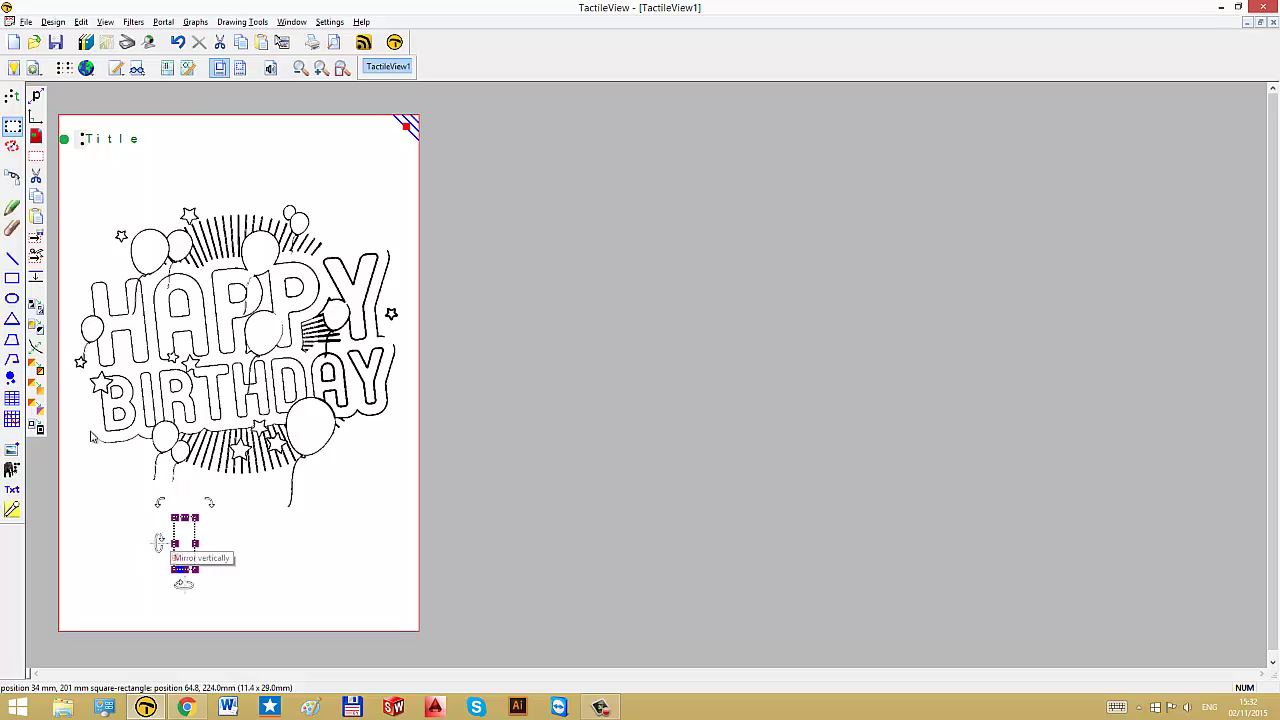
- Erase a small star beside the drawing with the 56-pixel Retouching Erase tool
{"action": "left_click", "coordinate": [12, 228]}
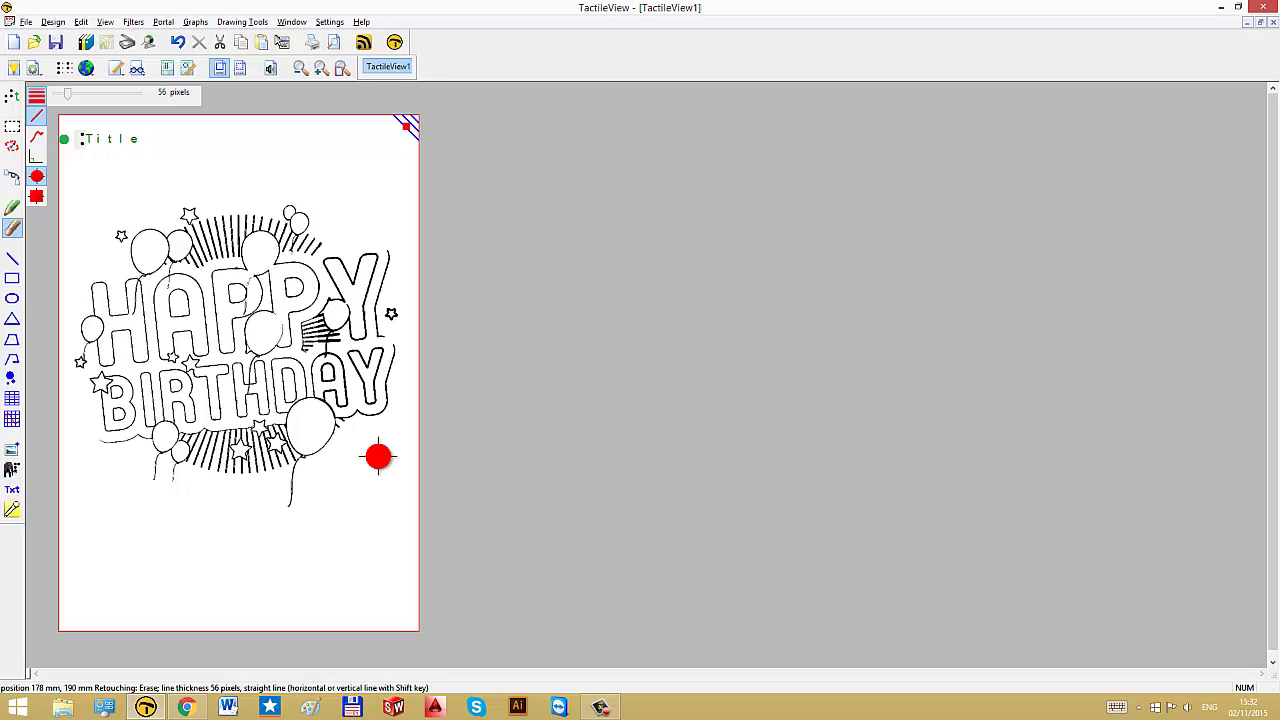
{"action": "left_click", "coordinate": [395, 313]}
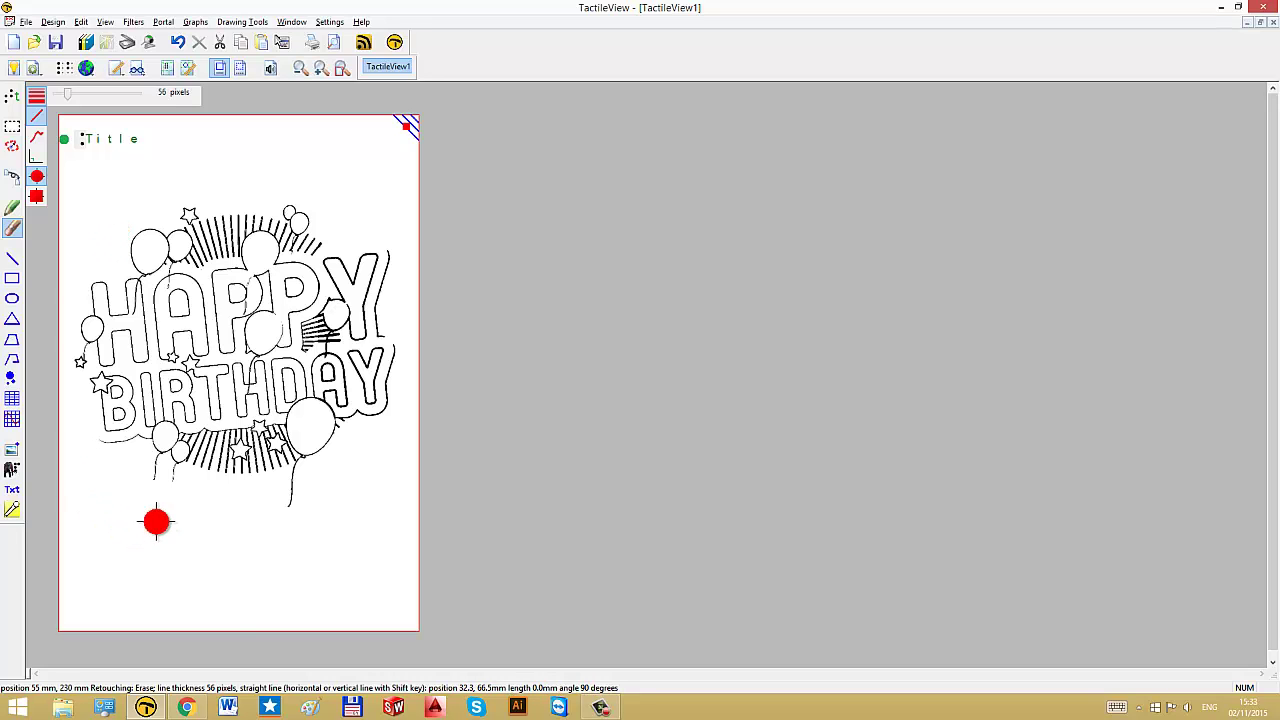
{"action": "left_click", "coordinate": [13, 229]}
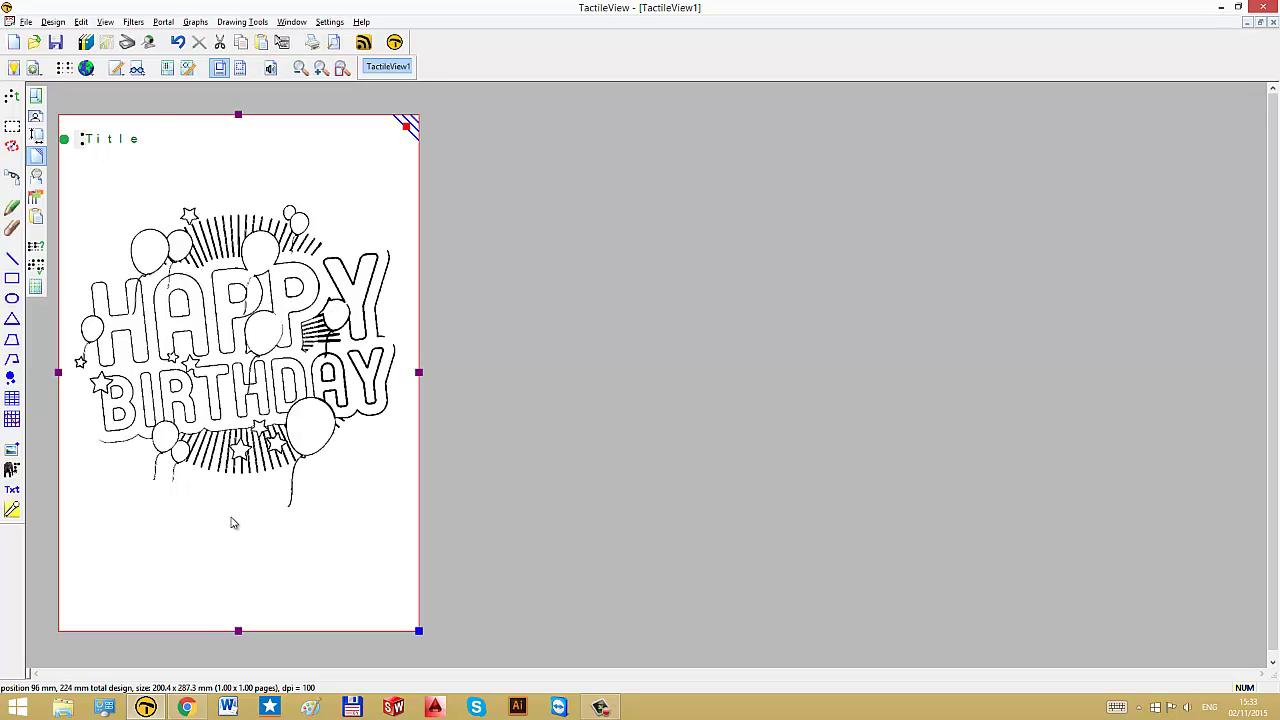
- Replace the Title label text with 'Happy birthday!' and widen it to fit one line
{"action": "left_click", "coordinate": [143, 139]}
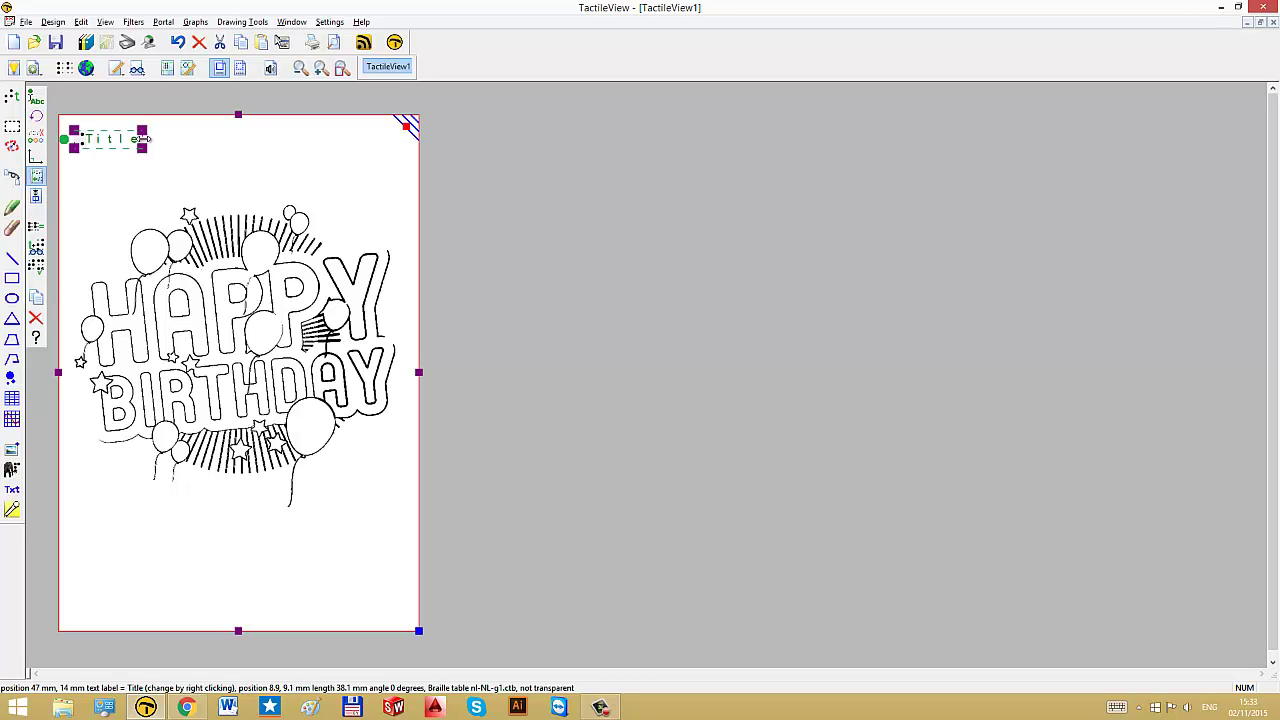
{"action": "key", "text": "BackSpace"}
{"action": "key", "text": "BackSpace"}
{"action": "key", "text": "BackSpace"}
{"action": "key", "text": "BackSpace"}
{"action": "key", "text": "BackSpace"}
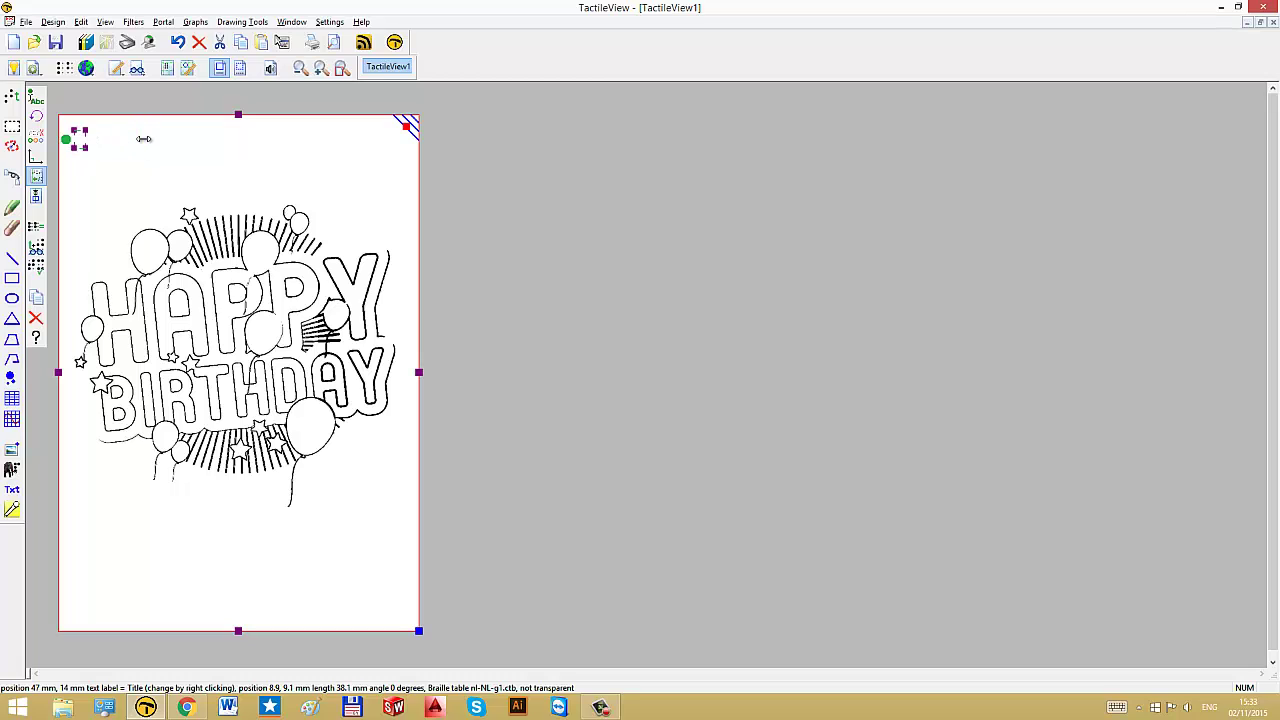
{"action": "type", "text": "Happy"}
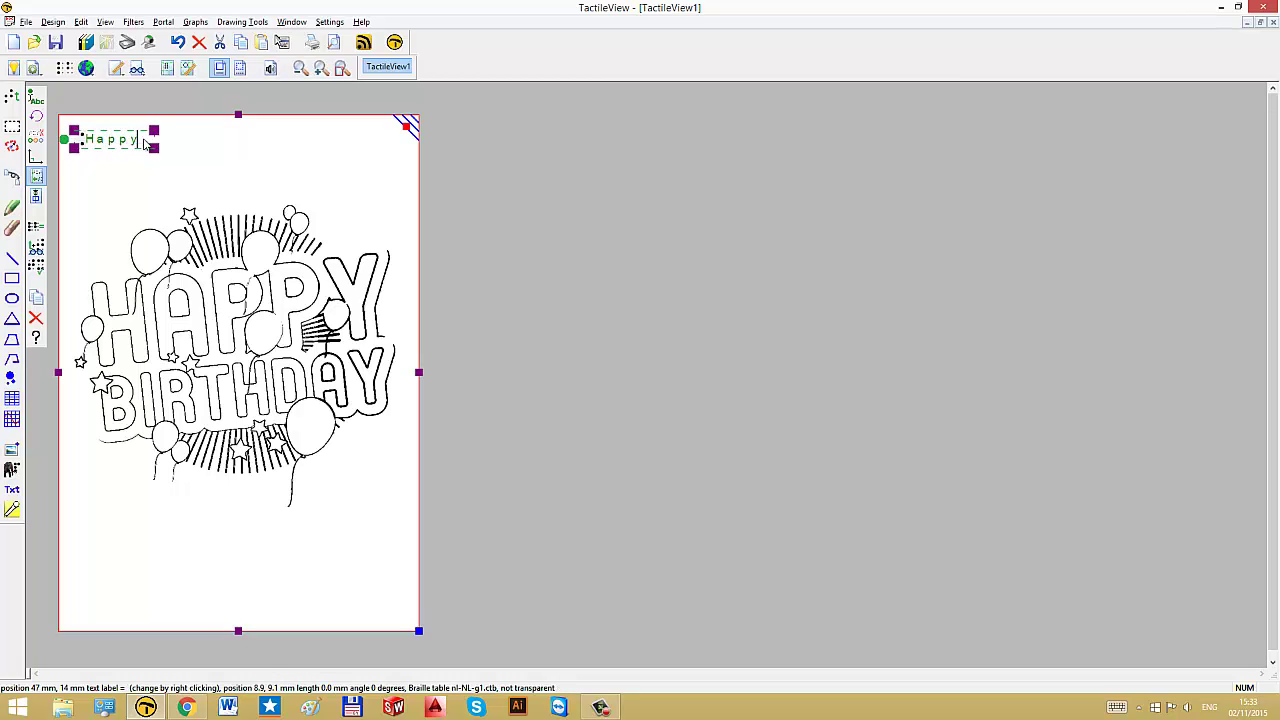
{"action": "key", "text": "Return"}
{"action": "type", "text": "birthday!"}
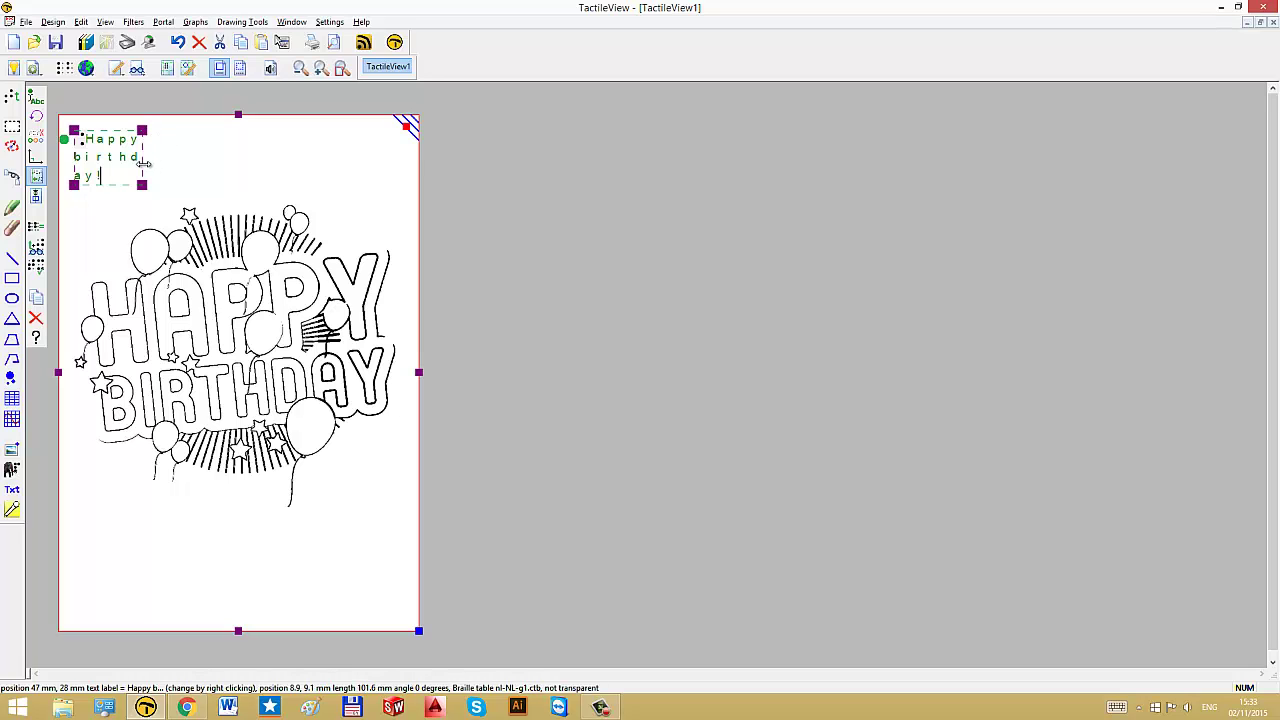
{"action": "left_click_drag", "start_coordinate": [143, 162], "coordinate": [281, 153]}
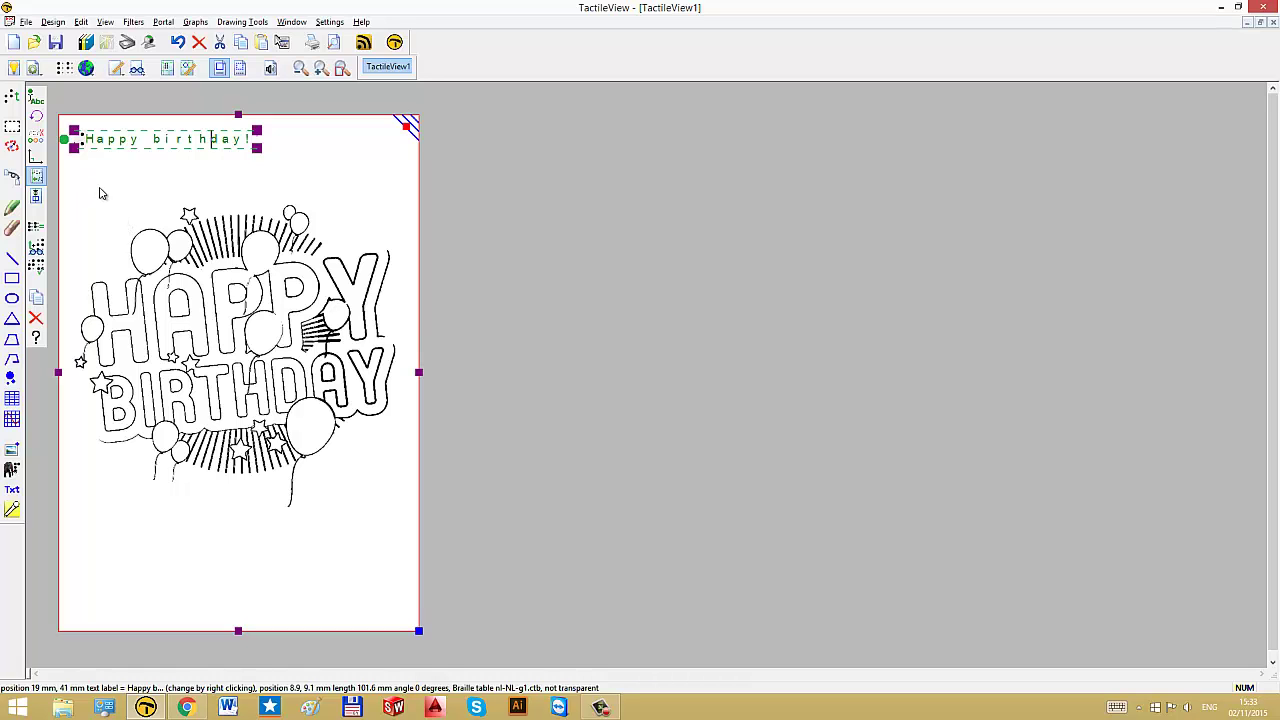
{"action": "left_click", "coordinate": [12, 95]}
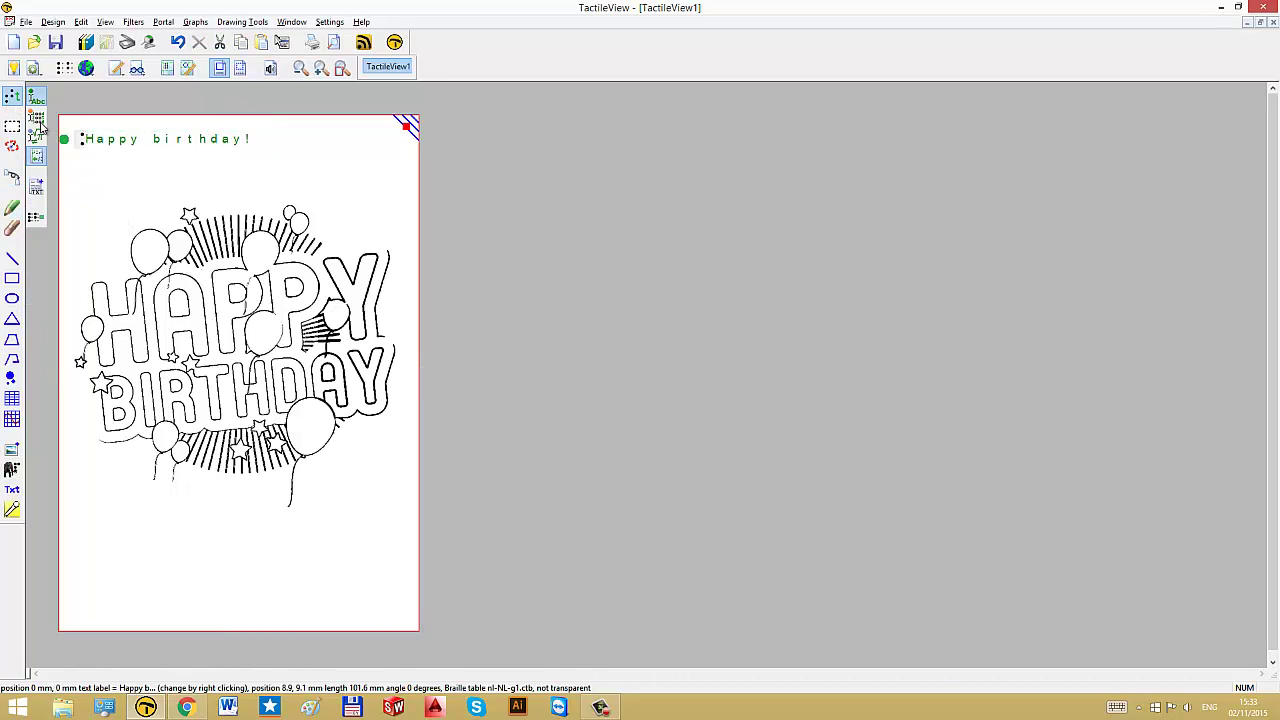
- Add a 'happy' braille label left of the drawing with a line to HAPPY
{"action": "left_click", "coordinate": [83, 218]}
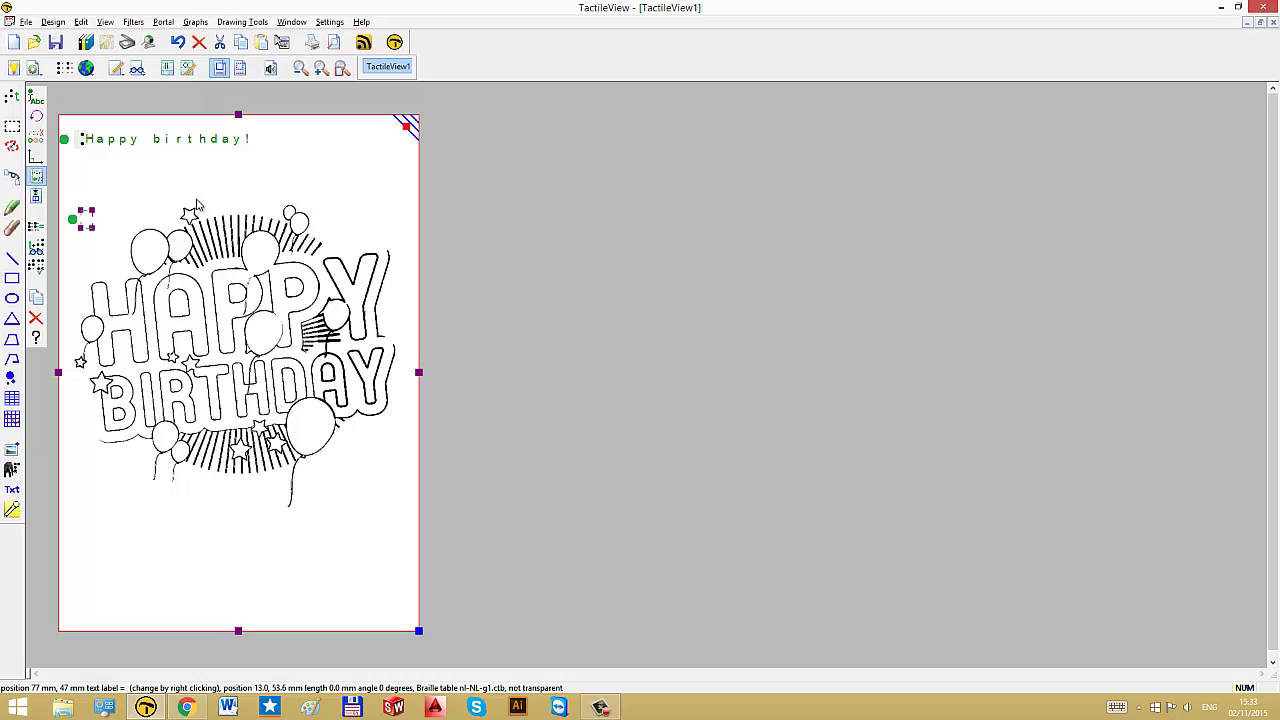
{"action": "type", "text": "happy"}
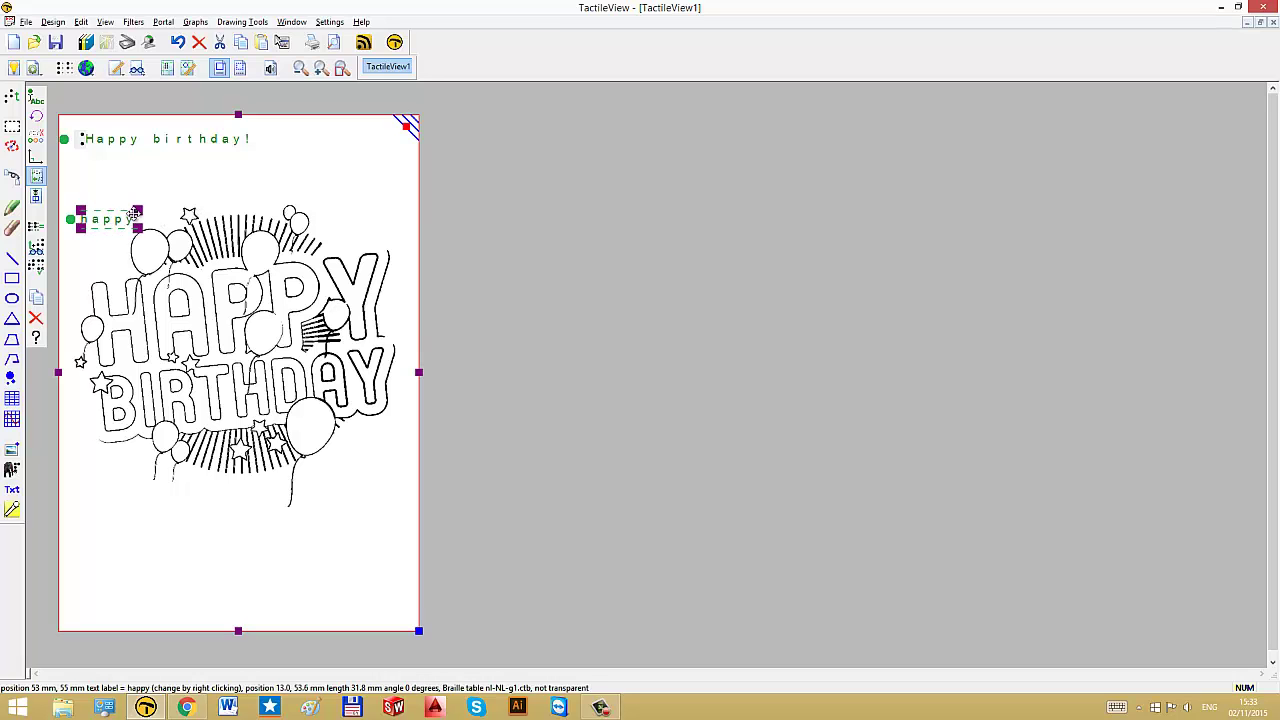
{"action": "left_click_drag", "start_coordinate": [110, 216], "coordinate": [104, 219]}
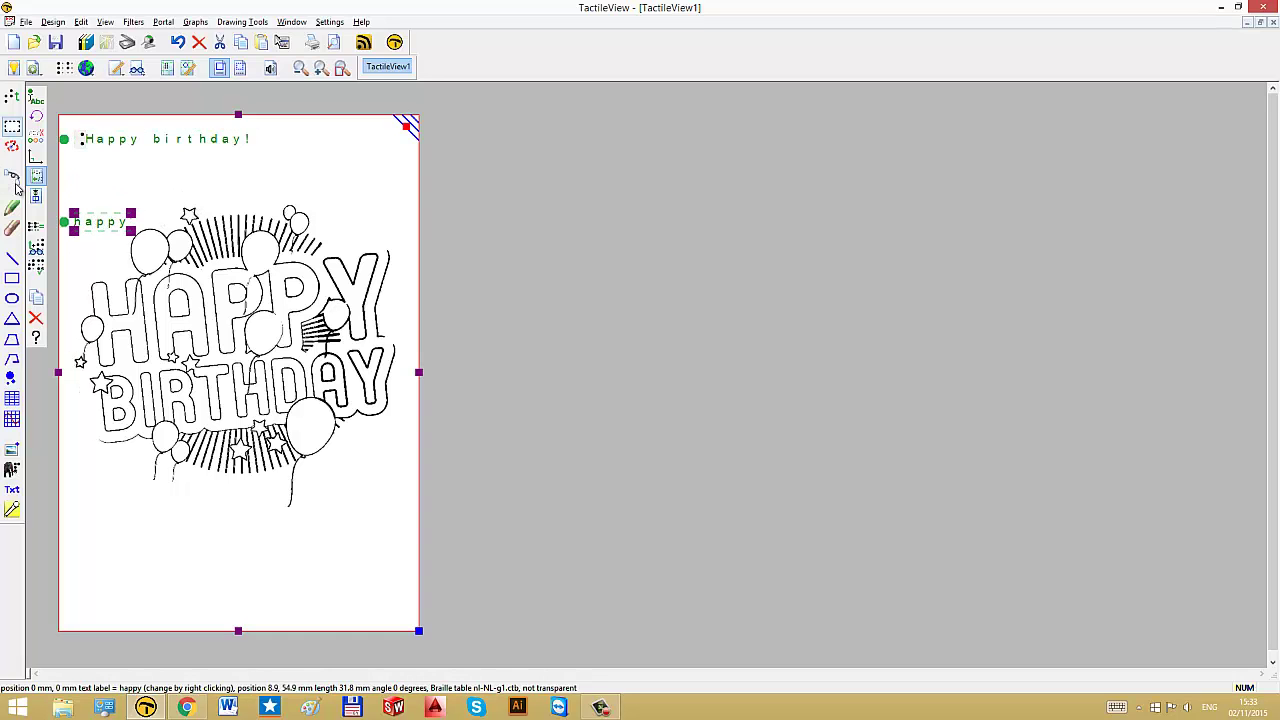
{"action": "left_click", "coordinate": [13, 259]}
{"action": "left_click", "coordinate": [96, 270]}
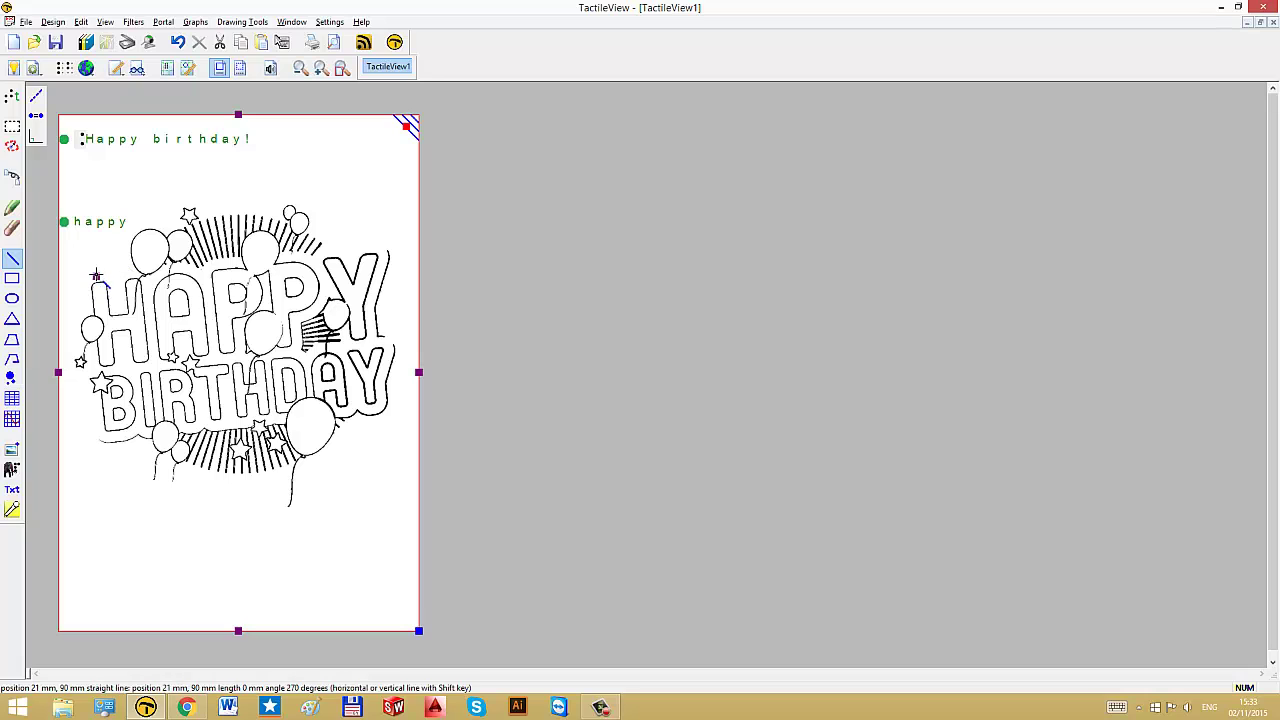
{"action": "left_click", "coordinate": [80, 234]}
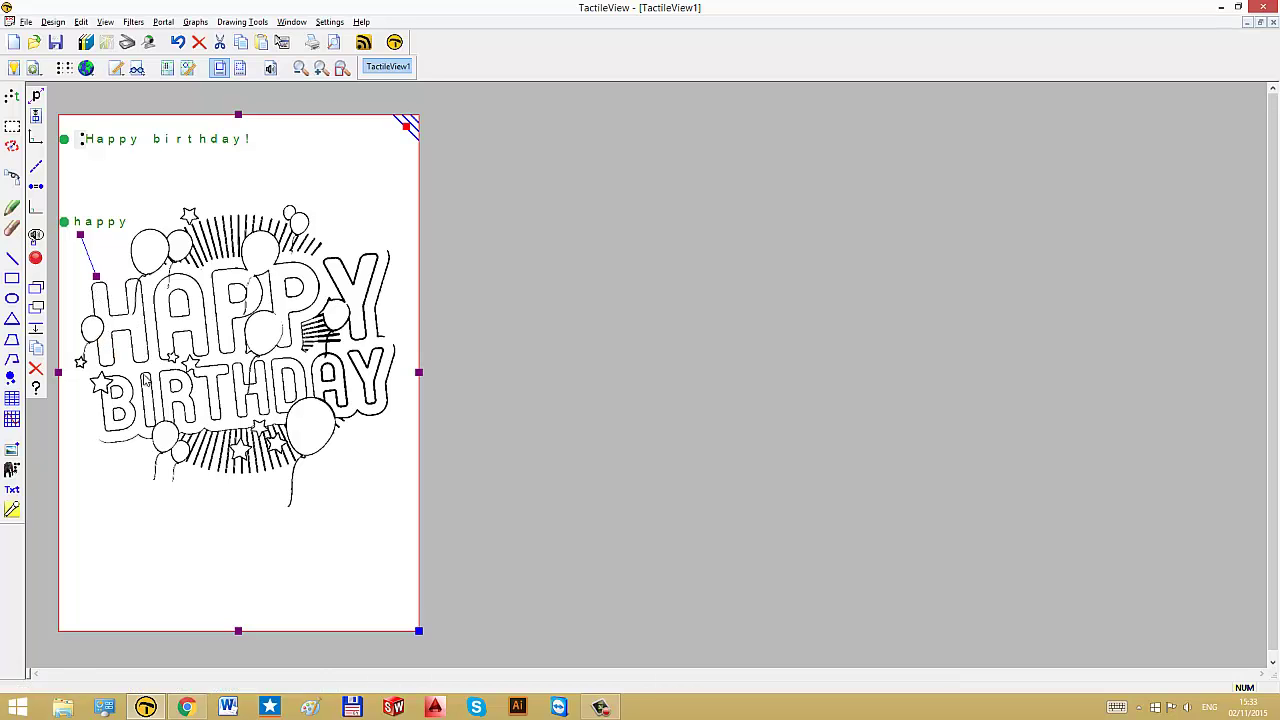
{"action": "left_click", "coordinate": [12, 95]}
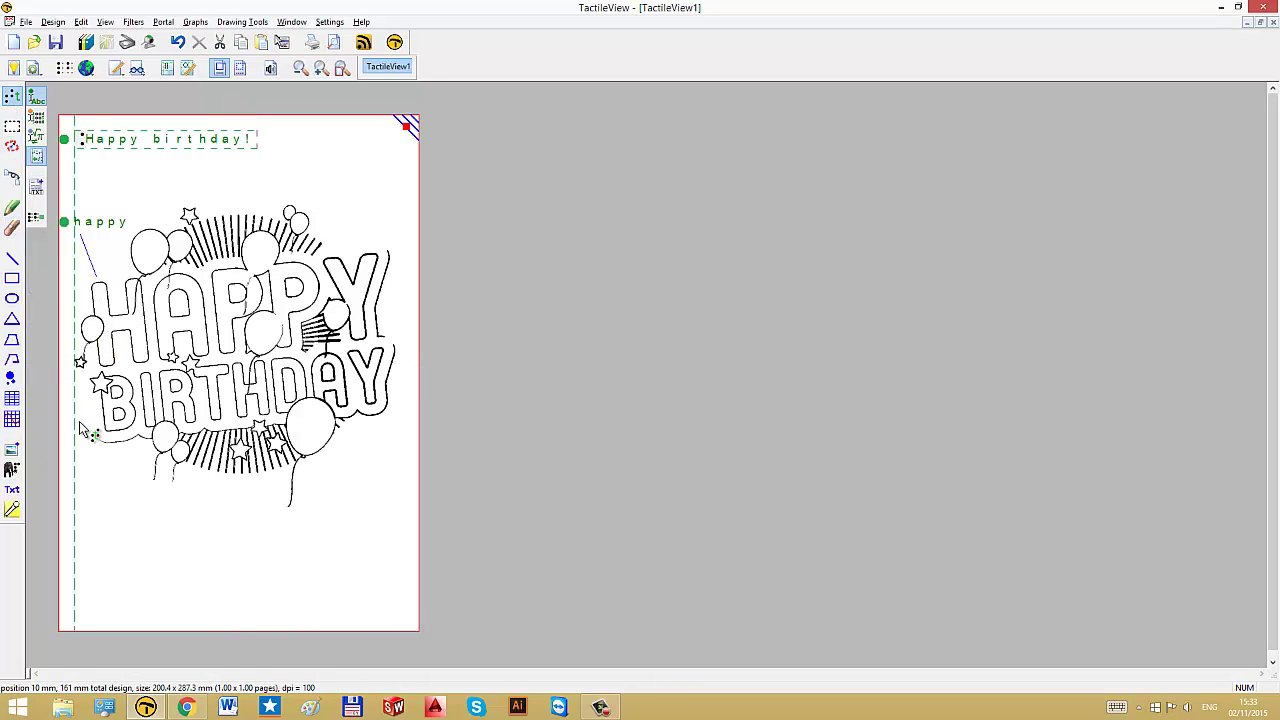
- Add a 'birthday' braille label below-left with a line up to BIRTHDAY
{"action": "left_click", "coordinate": [79, 501]}
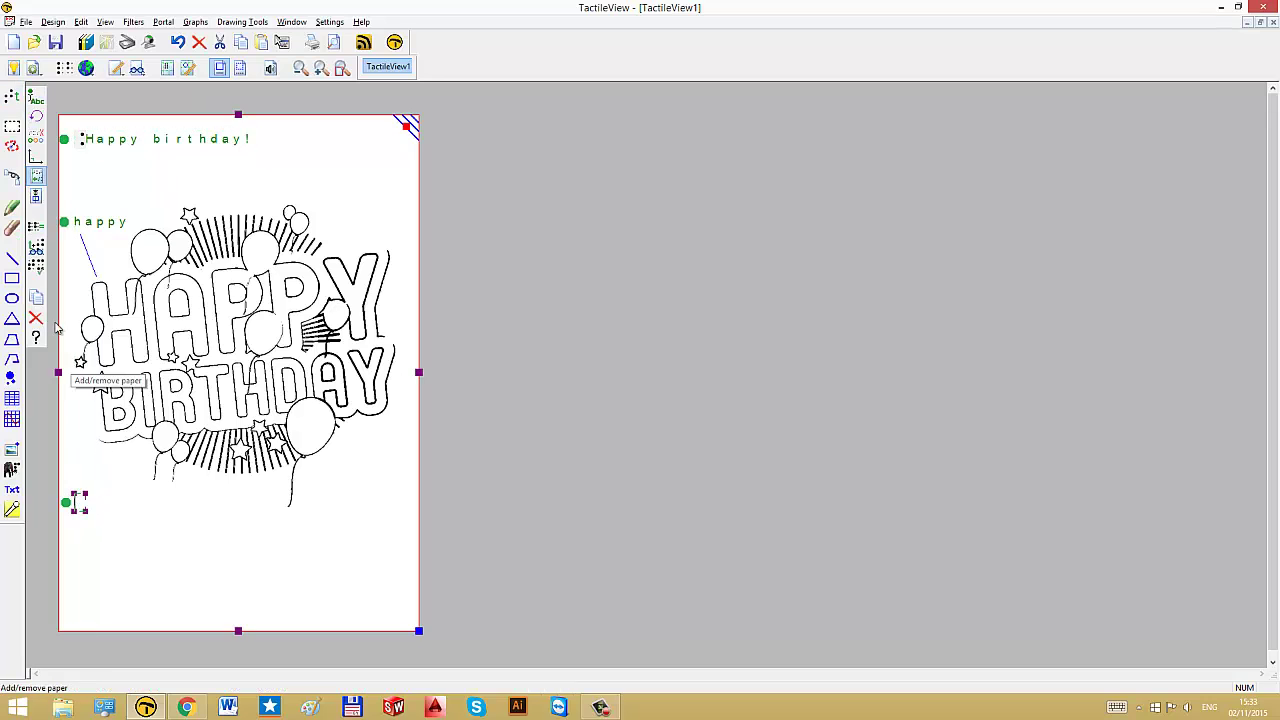
{"action": "type", "text": "birthday"}
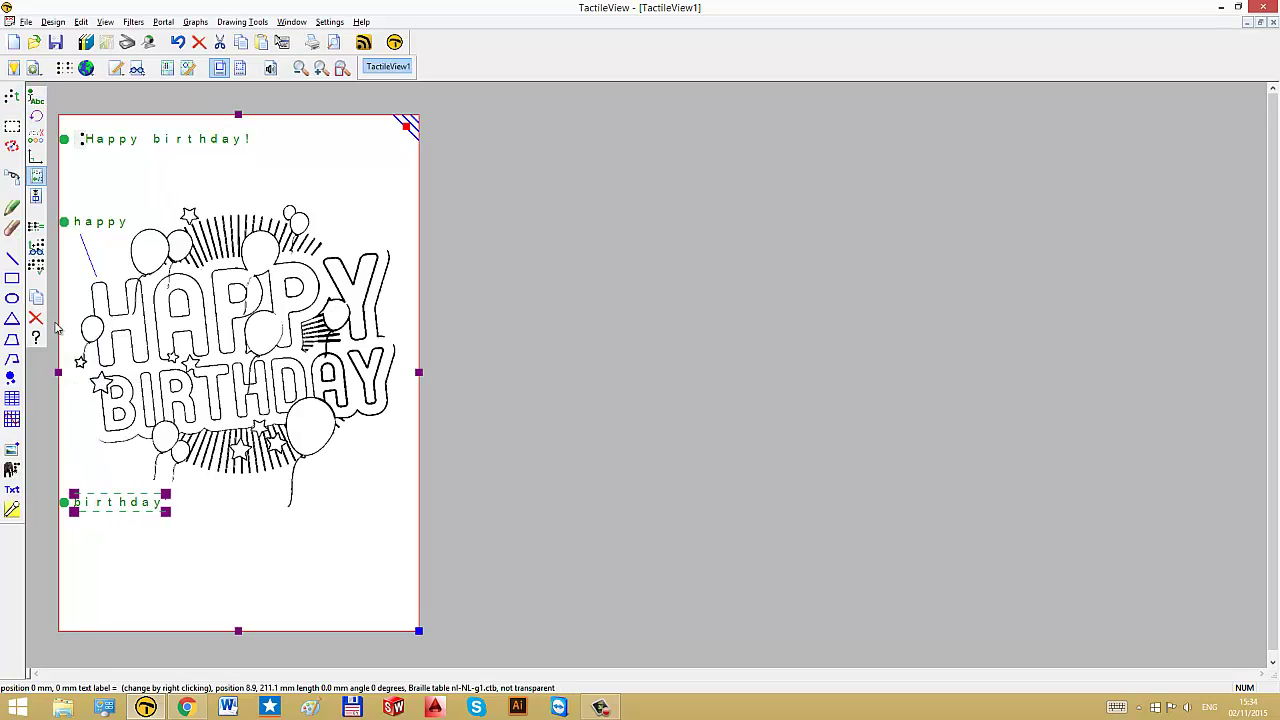
{"action": "left_click", "coordinate": [12, 258]}
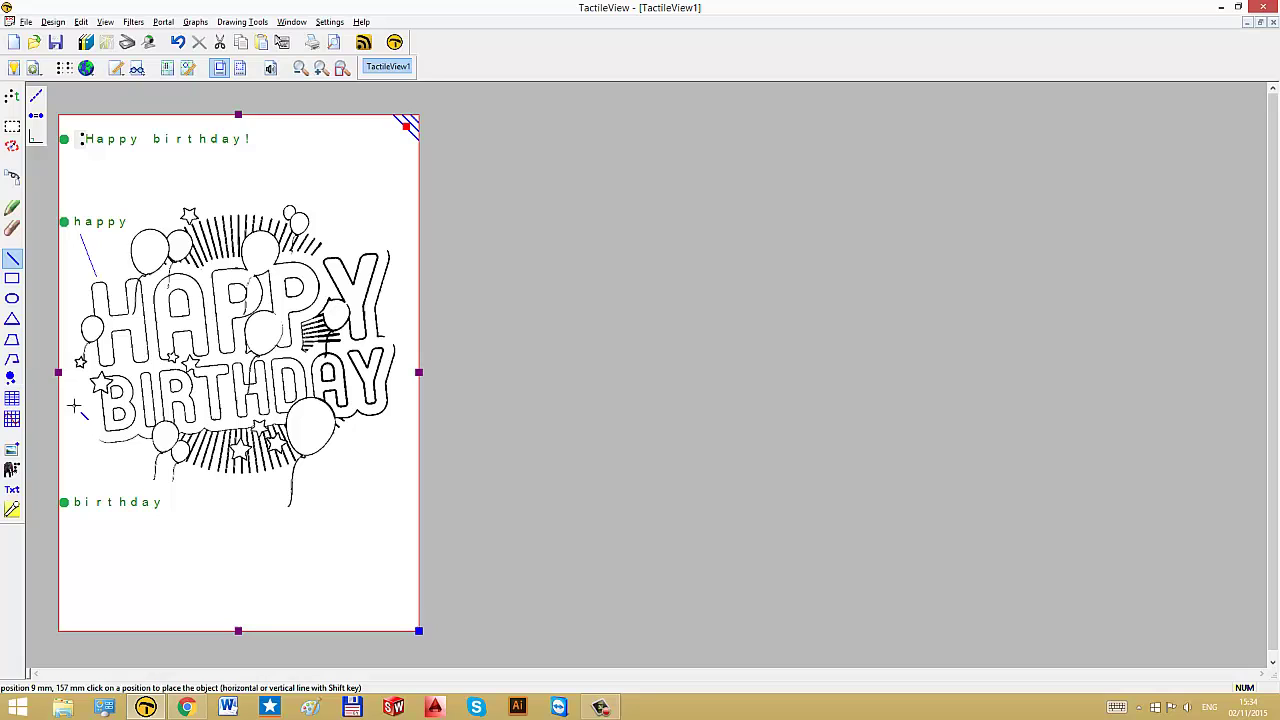
{"action": "left_click_drag", "start_coordinate": [88, 484], "coordinate": [99, 432]}
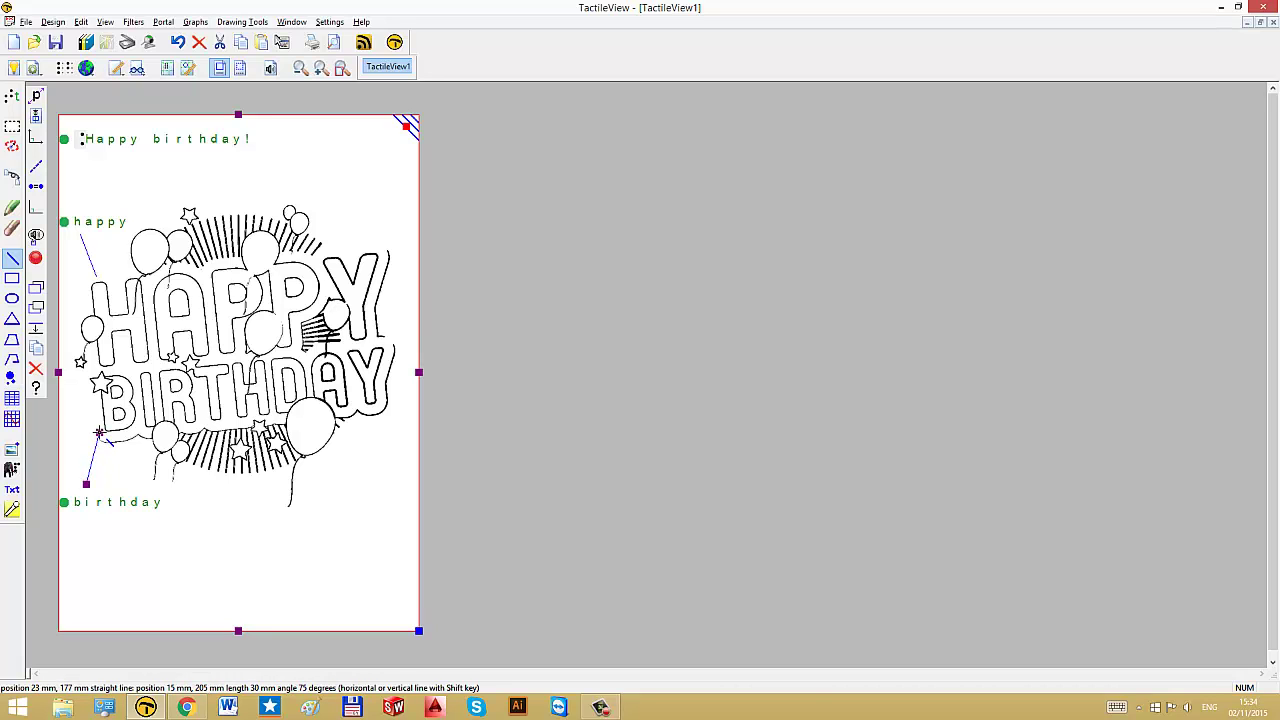
{"action": "left_click", "coordinate": [12, 95]}
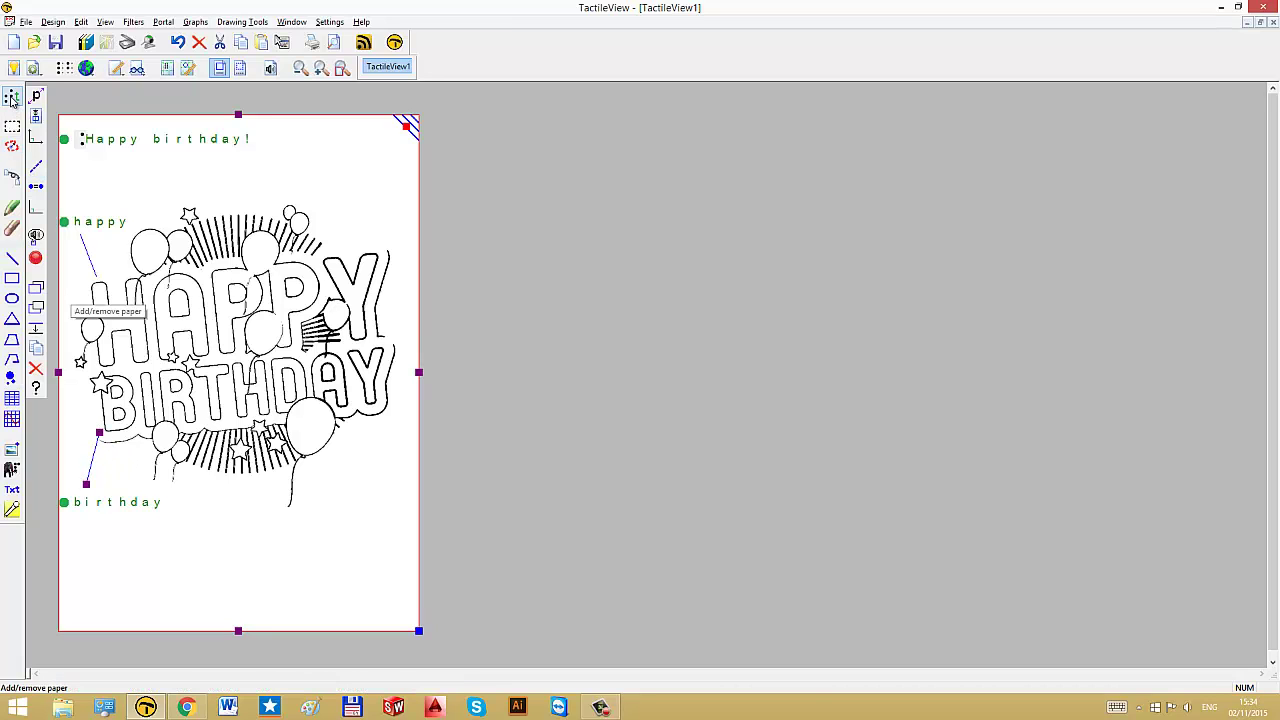
- Place a 'balloon' braille label below the drawing, linked by a line to the lower-right balloon
{"action": "left_click", "coordinate": [277, 533]}
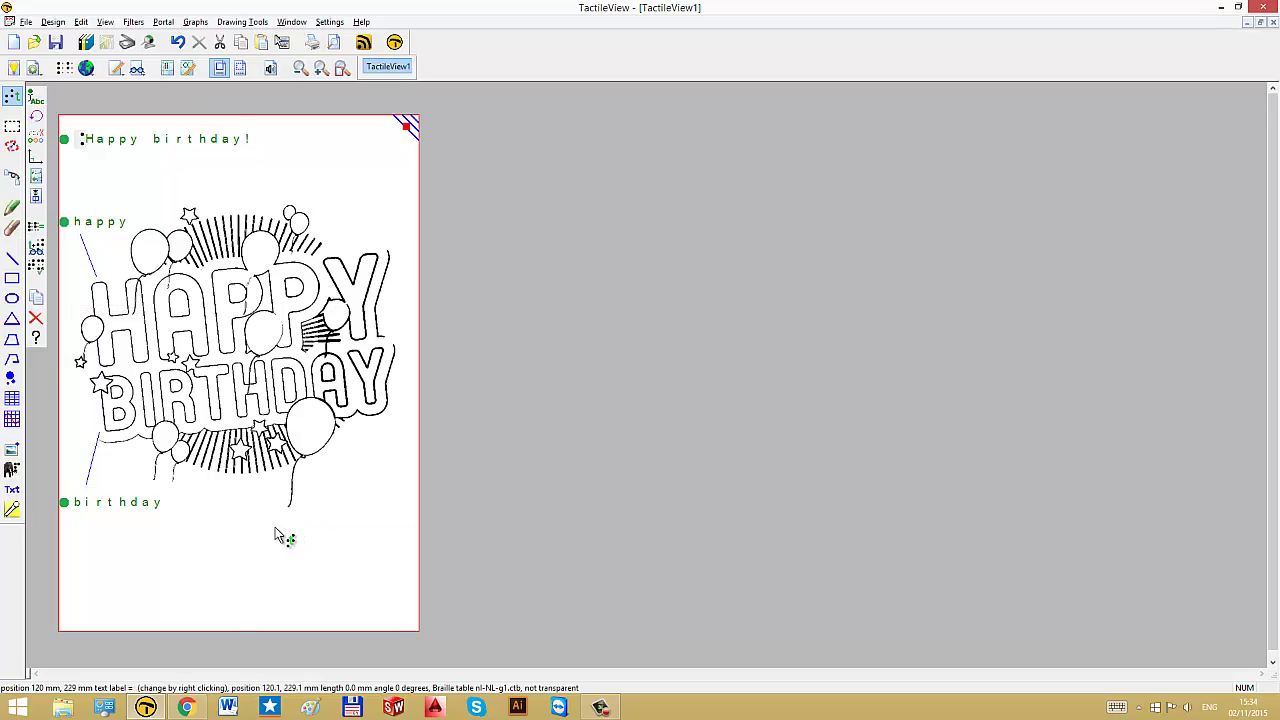
{"action": "type", "text": "balloon"}
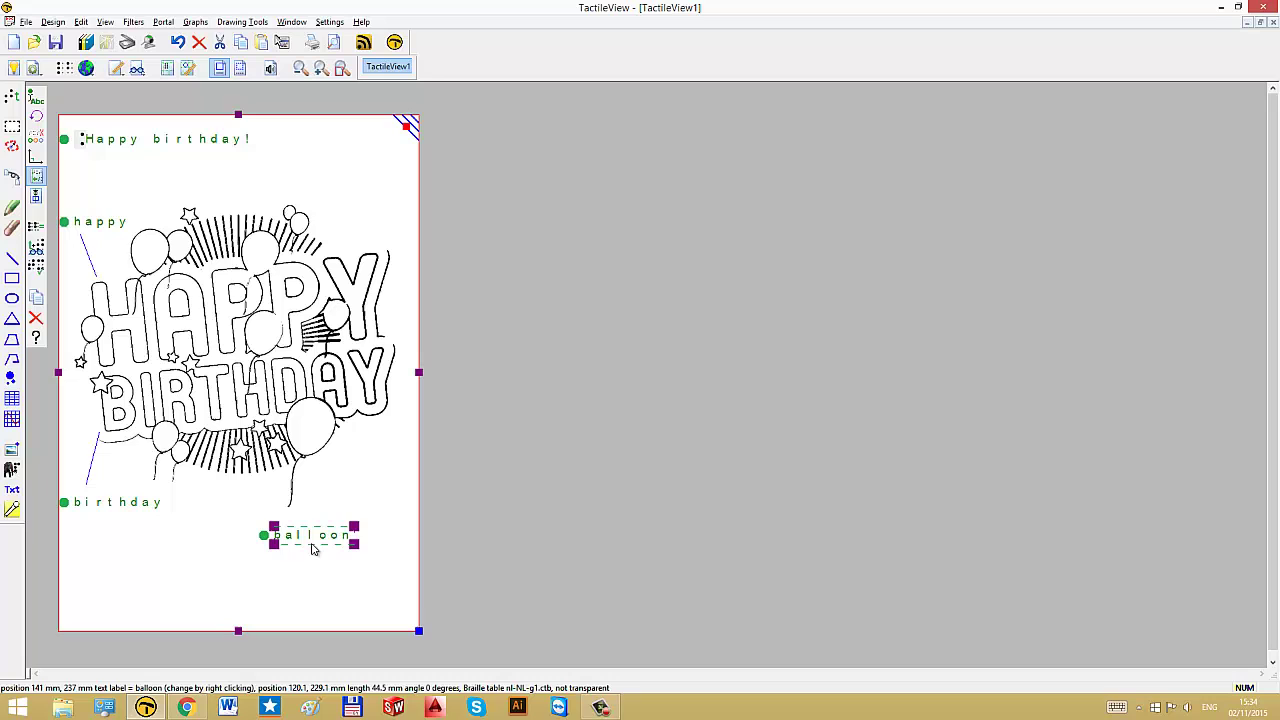
{"action": "left_click", "coordinate": [12, 258]}
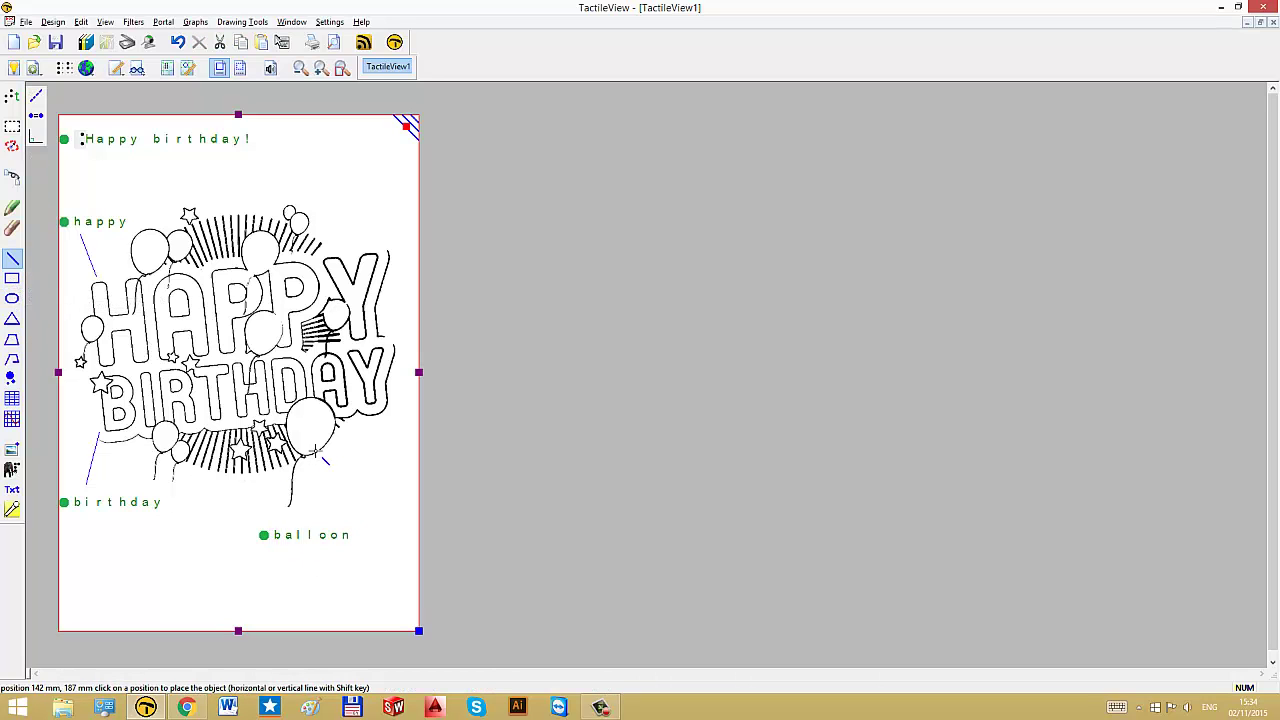
{"action": "left_click", "coordinate": [316, 454]}
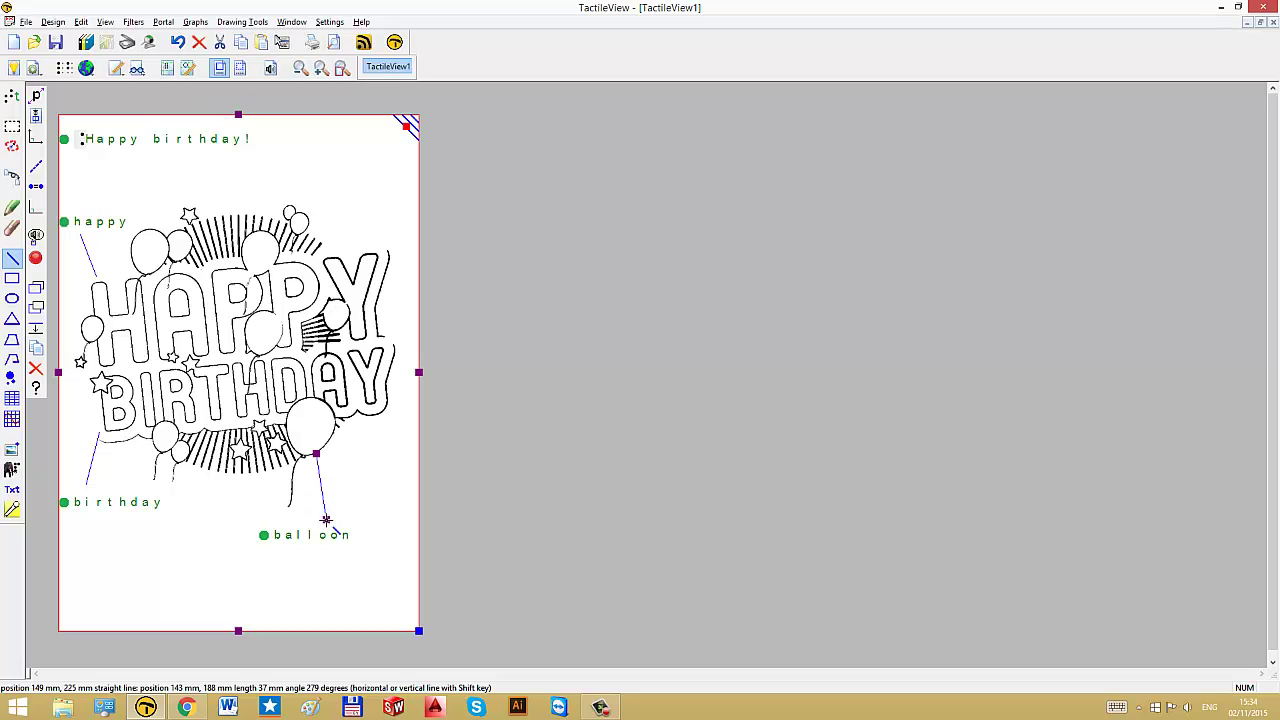
{"action": "left_click", "coordinate": [326, 520]}
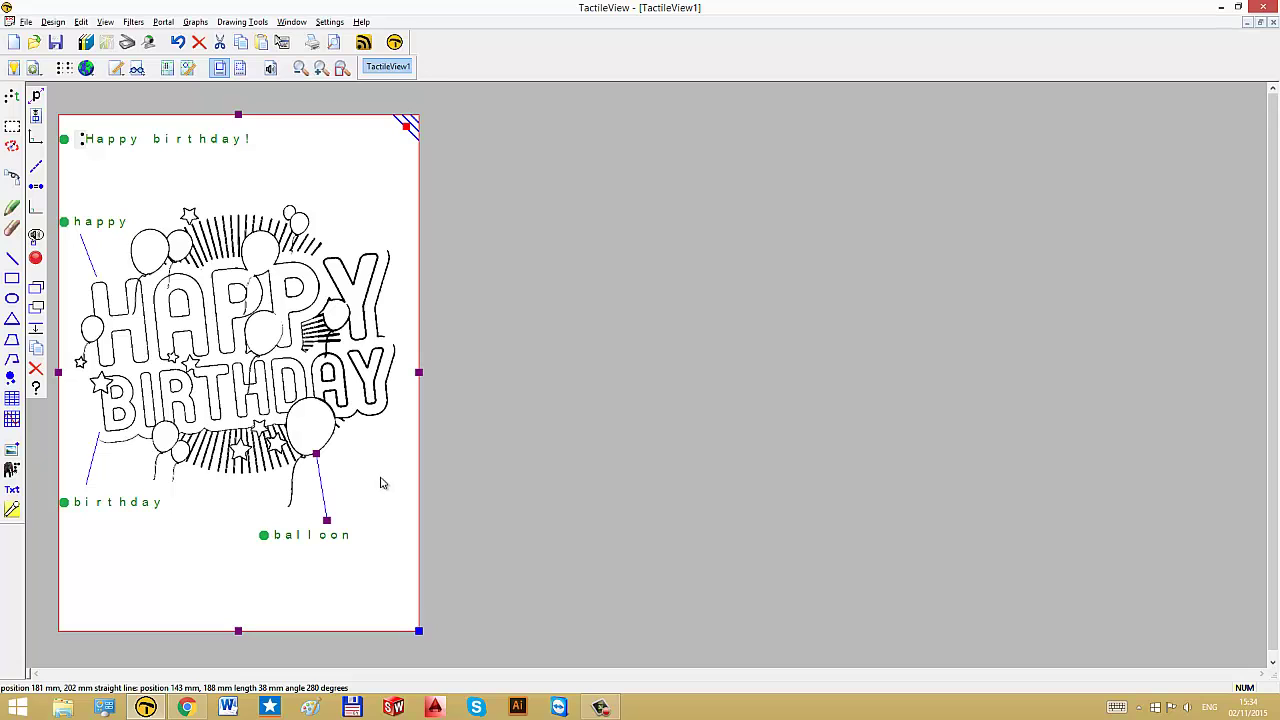
{"action": "key", "text": "Escape"}
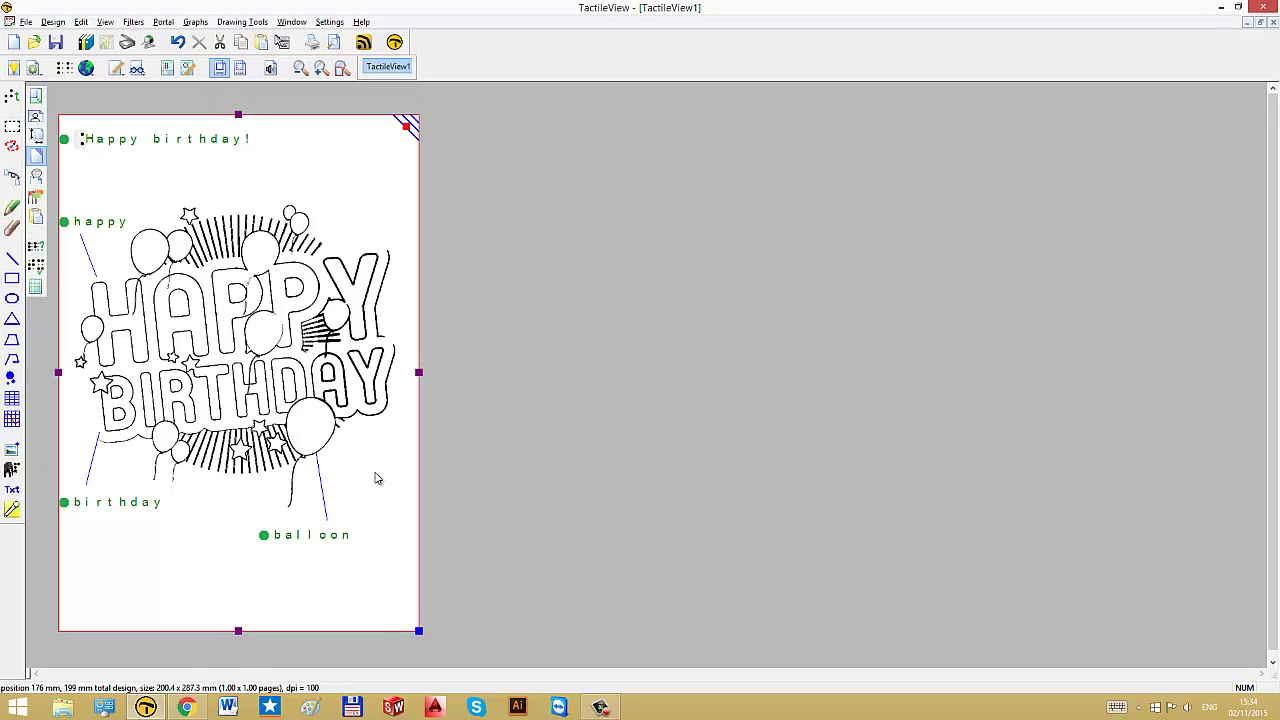